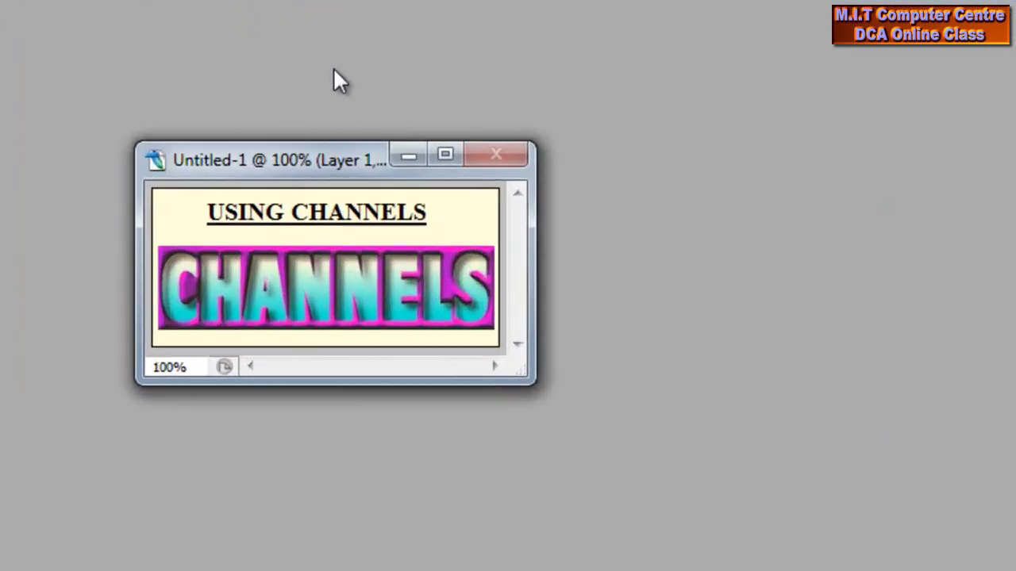
- Reposition the Untitled-1 CHANNELS sample window lower and further right in the workspace
left_click_drag(400, 159, 528, 305)
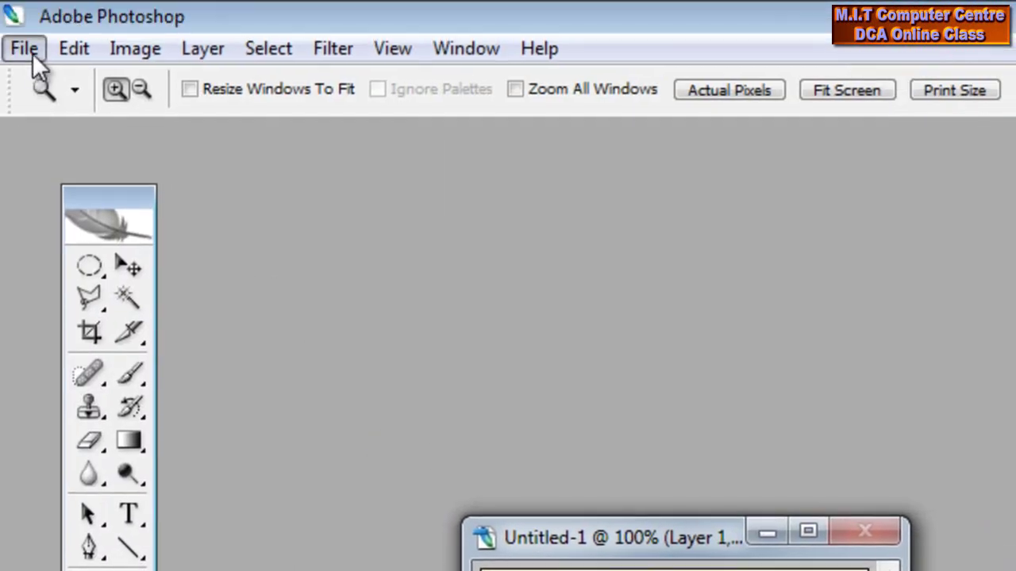
- Create Untitled-2 from the 640 x 480 px, 72 ppi RGB preset and place it lower right
left_click(27, 49)
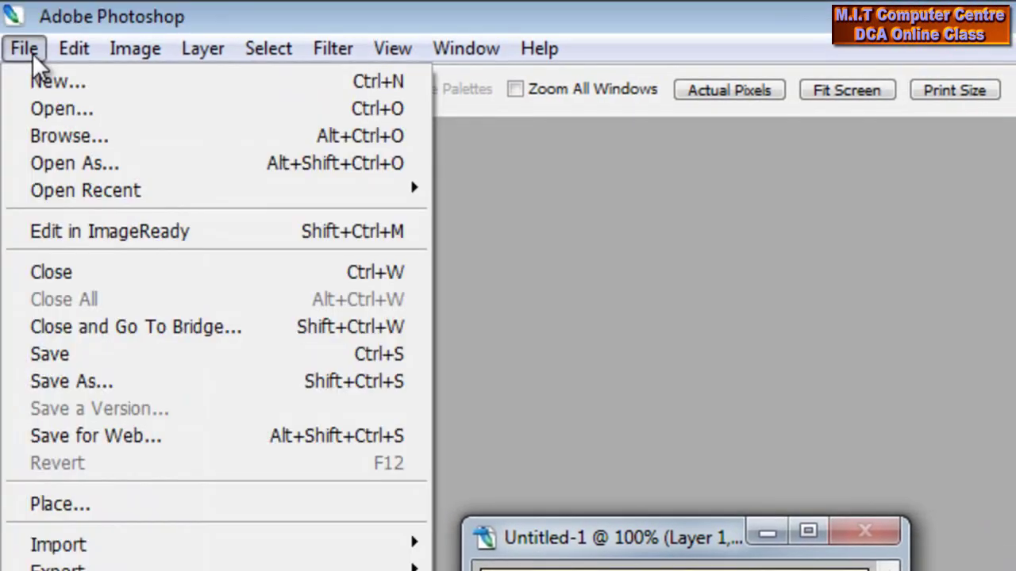
left_click(44, 83)
left_click(431, 158)
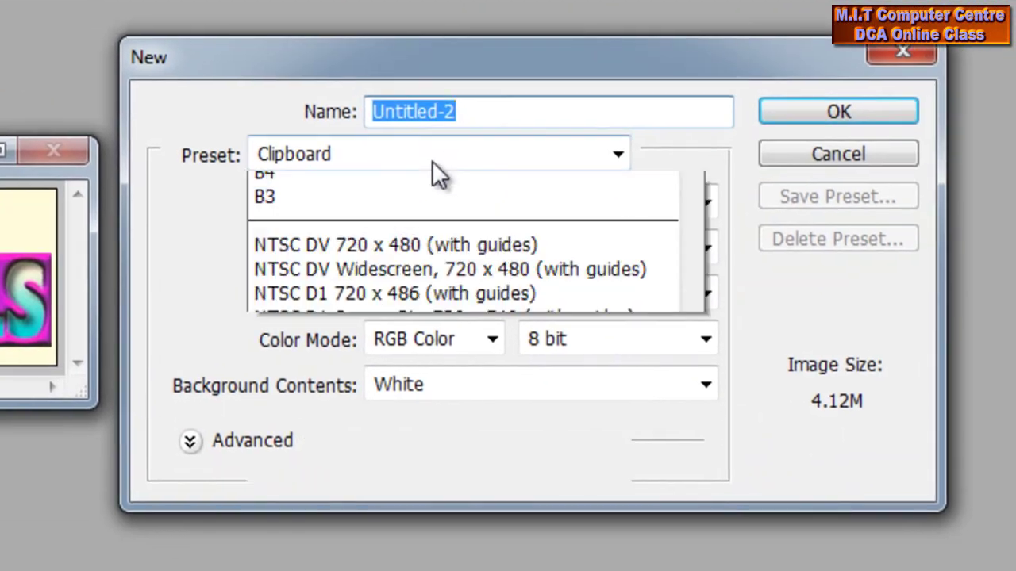
left_click(415, 500)
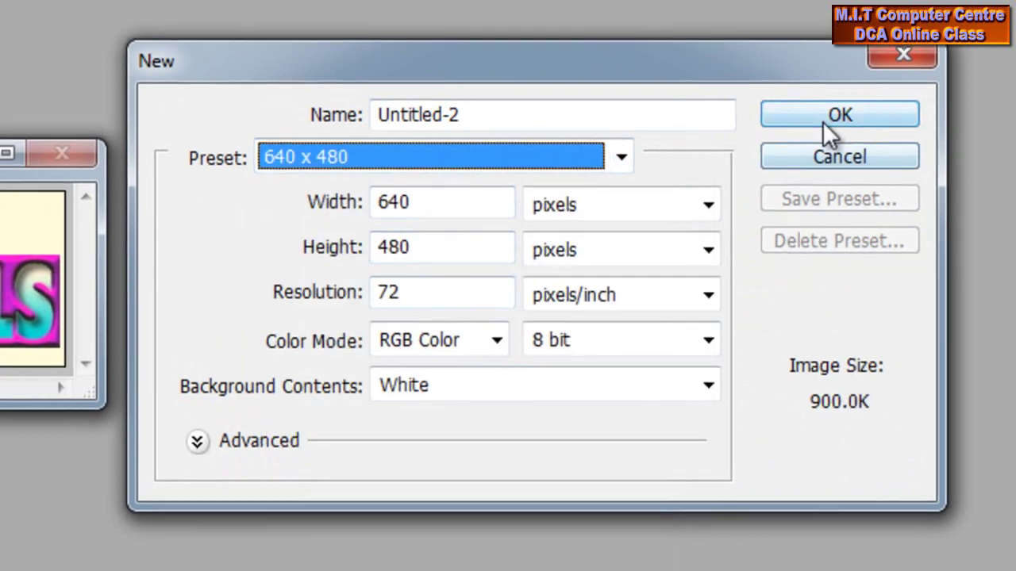
left_click(826, 117)
mouse_move(424, 95)
left_mouse_down()
mouse_move(539, 157)
mouse_move(689, 156)
left_mouse_up()
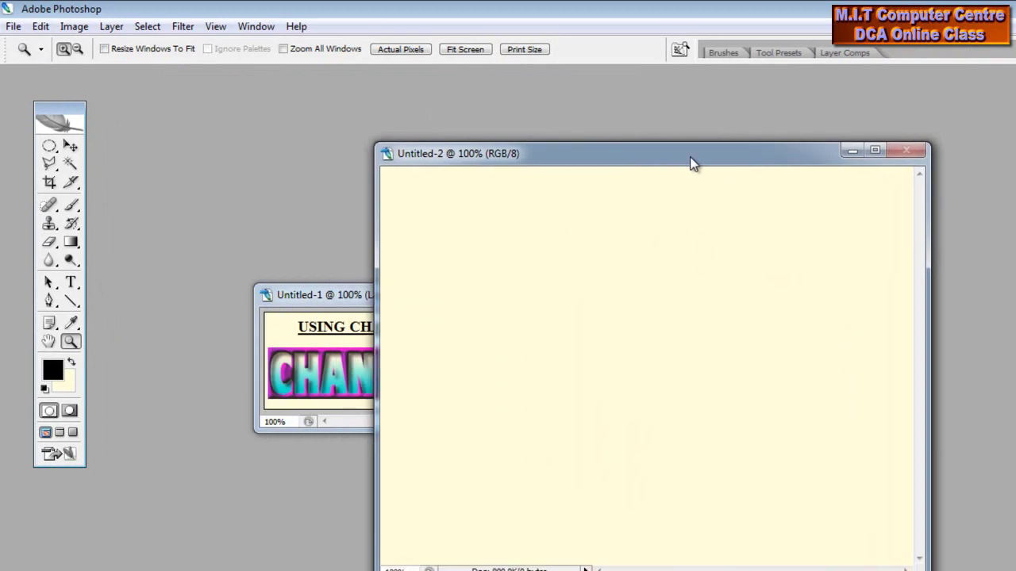
- Type the word CHANNELS on the Untitled-2 canvas with the Type tool
left_click(71, 282)
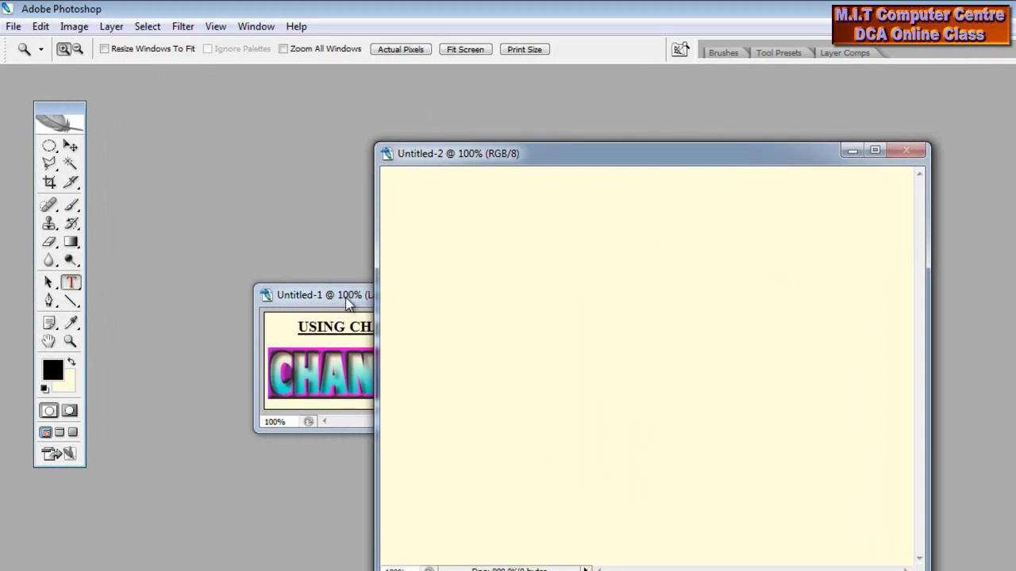
left_click_drag(303, 296, 195, 223)
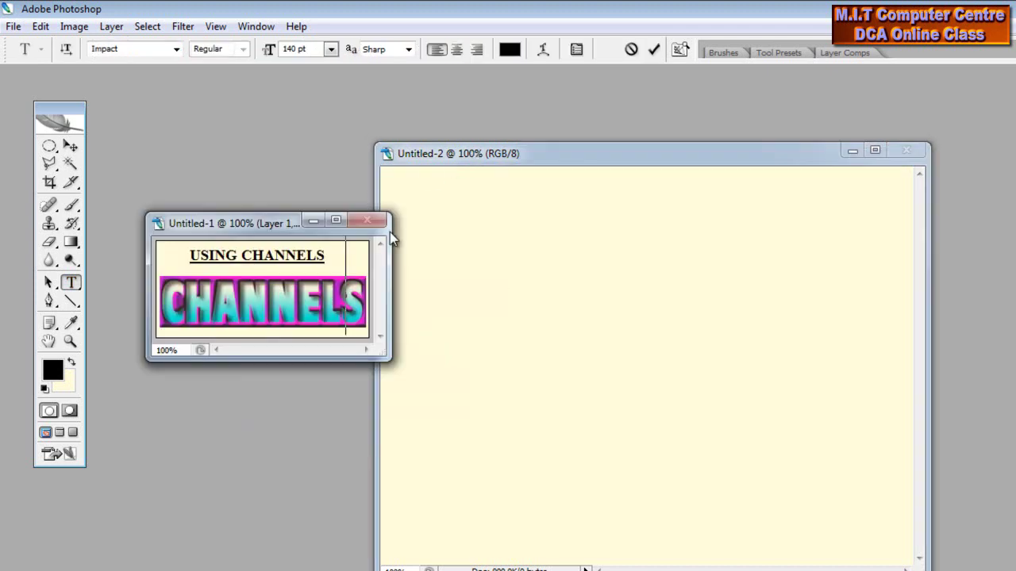
left_click(473, 351)
left_click(500, 380)
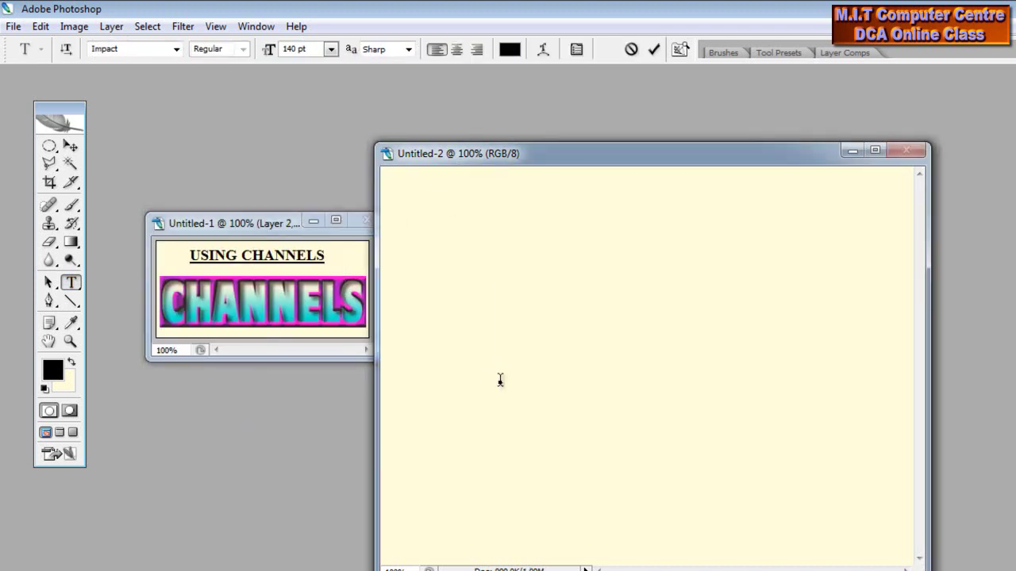
type("C")
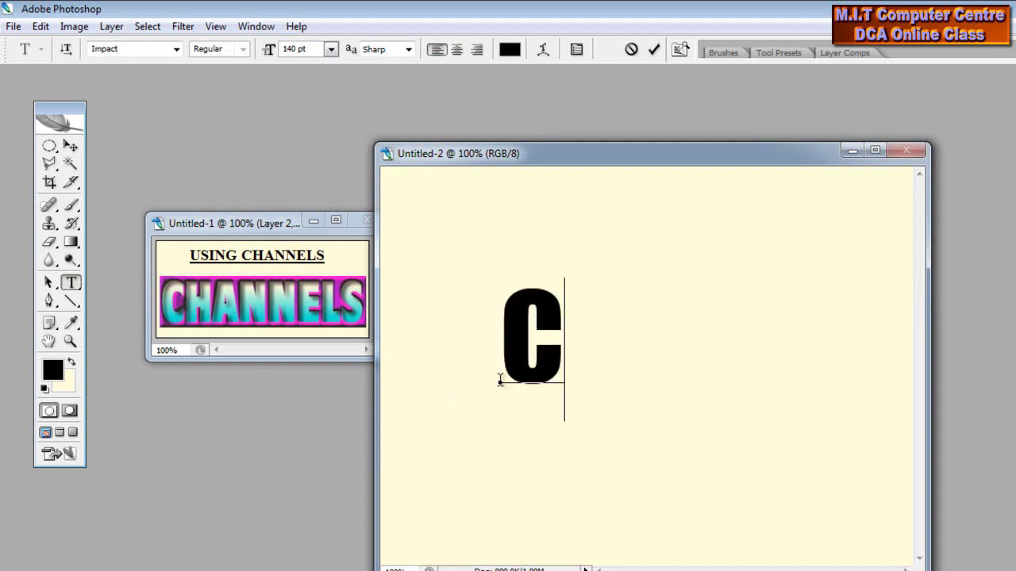
type("HANNE")
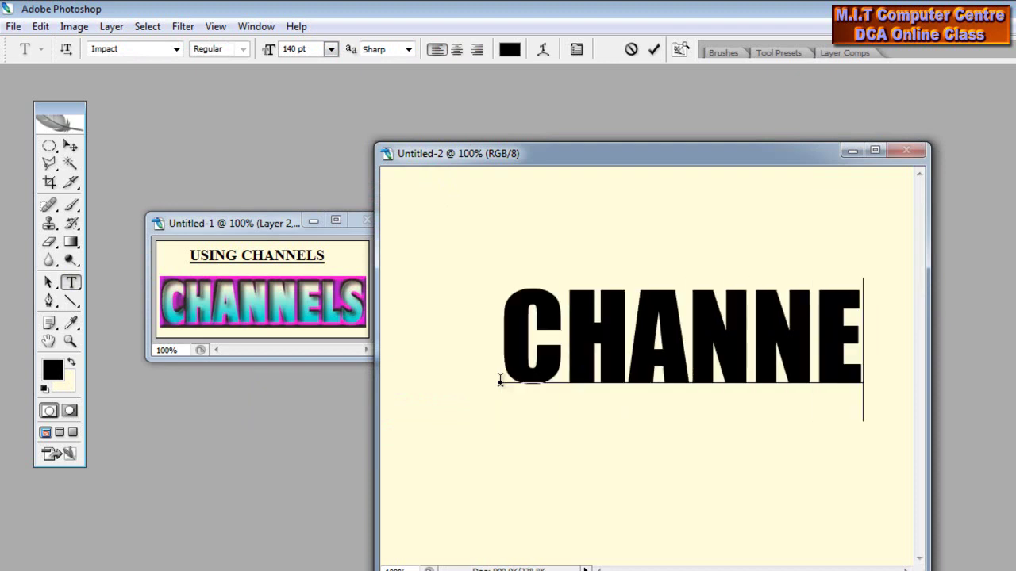
type("LS")
- Shrink the CHANNELS Impact text to 82 pt and nudge it slightly right and down
key("ctrl+a")
key("ctrl+shift+comma")
key("ctrl+shift+comma")
key("ctrl+shift+comma")
key("ctrl+shift+comma")
key("ctrl+shift+comma")
key("ctrl+shift+comma")
key("ctrl+shift+comma")
key("ctrl+shift+comma")
key("ctrl+shift+comma")
key("ctrl+shift+comma")
key("ctrl+shift+comma")
key("ctrl+shift+comma")
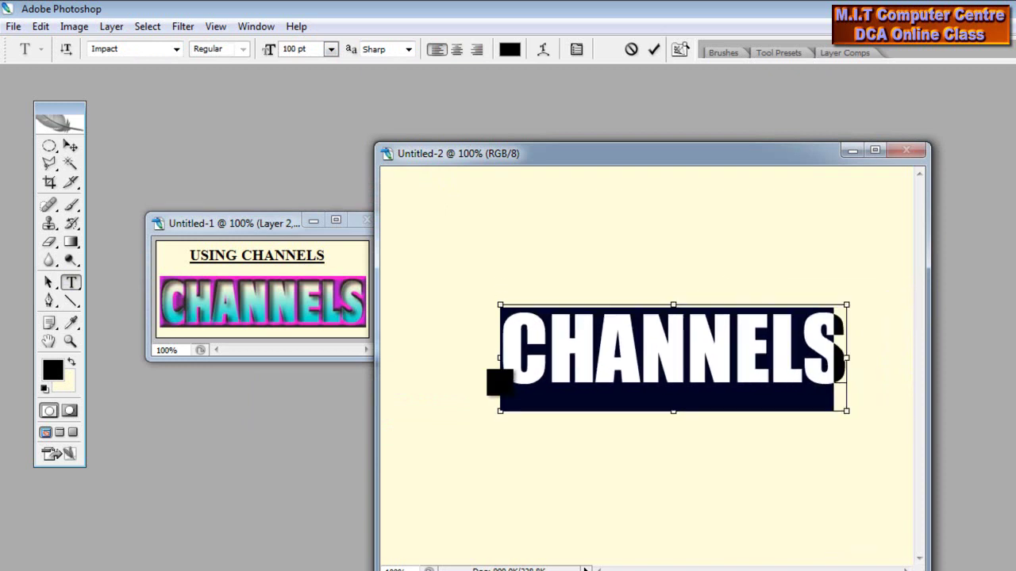
key("ctrl+shift+comma")
key("ctrl+shift+comma")
key("ctrl+shift+comma")
key("ctrl+shift+comma")
key("ctrl+shift+comma")
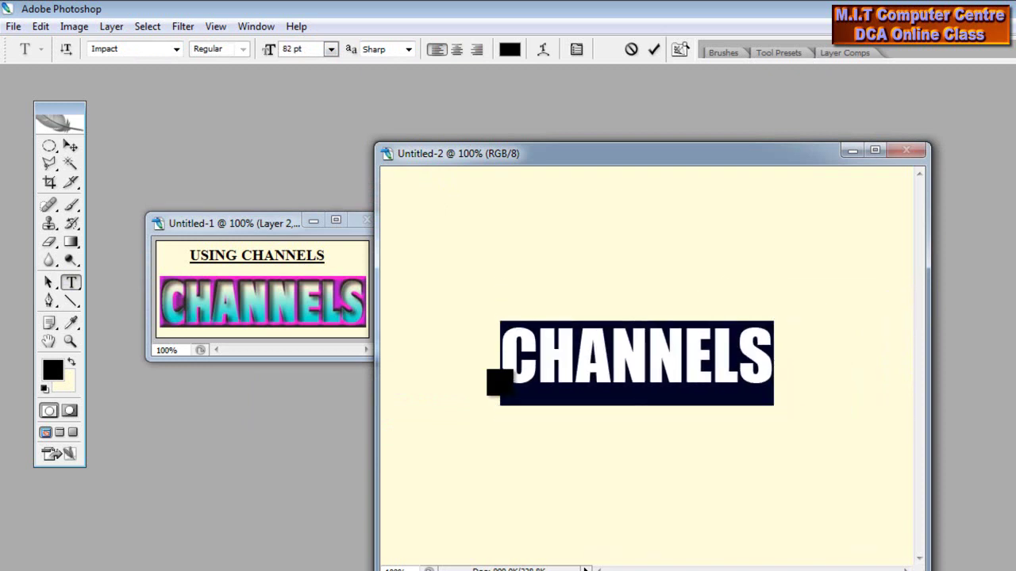
left_click_drag(688, 468, 691, 476)
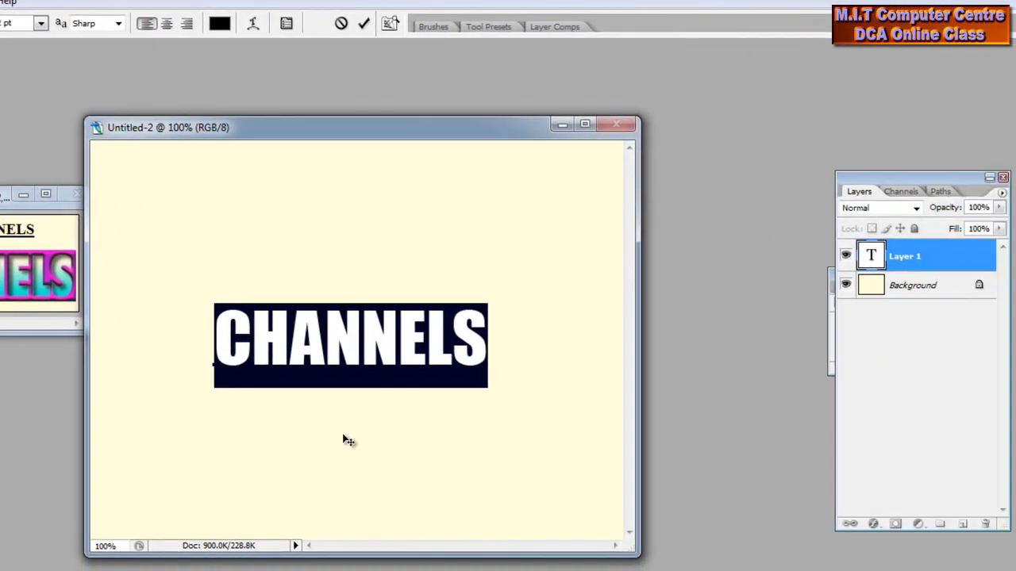
- Commit the CHANNELS text and rasterize its type layer from the Layers panel
key("ctrl+Return")
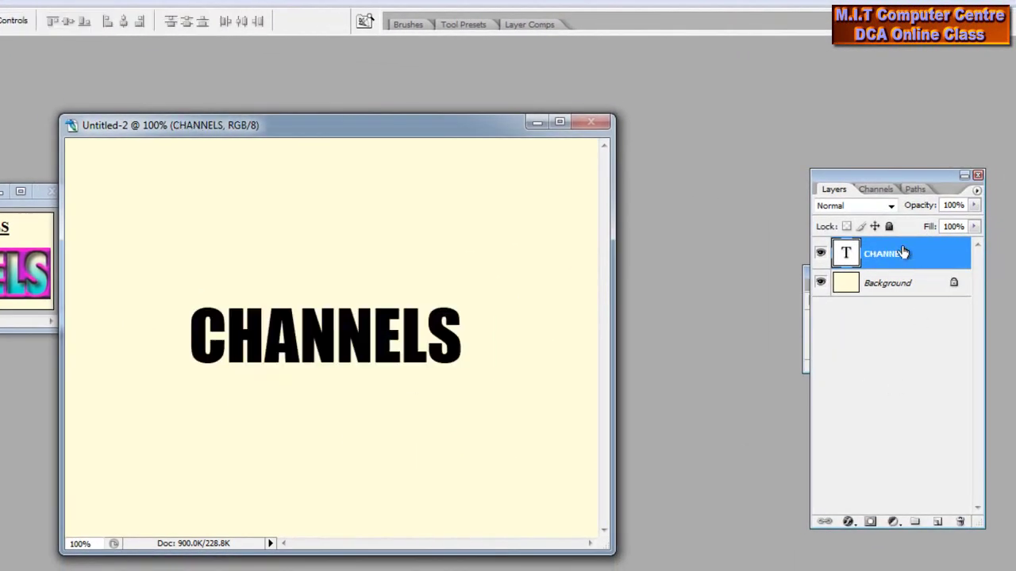
left_click_drag(903, 177, 848, 177)
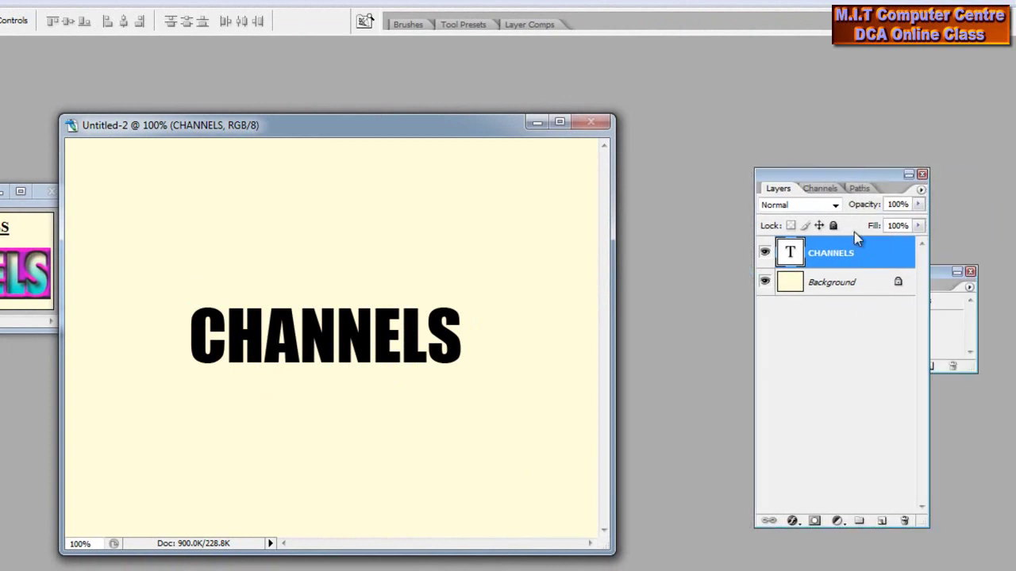
left_click(969, 273)
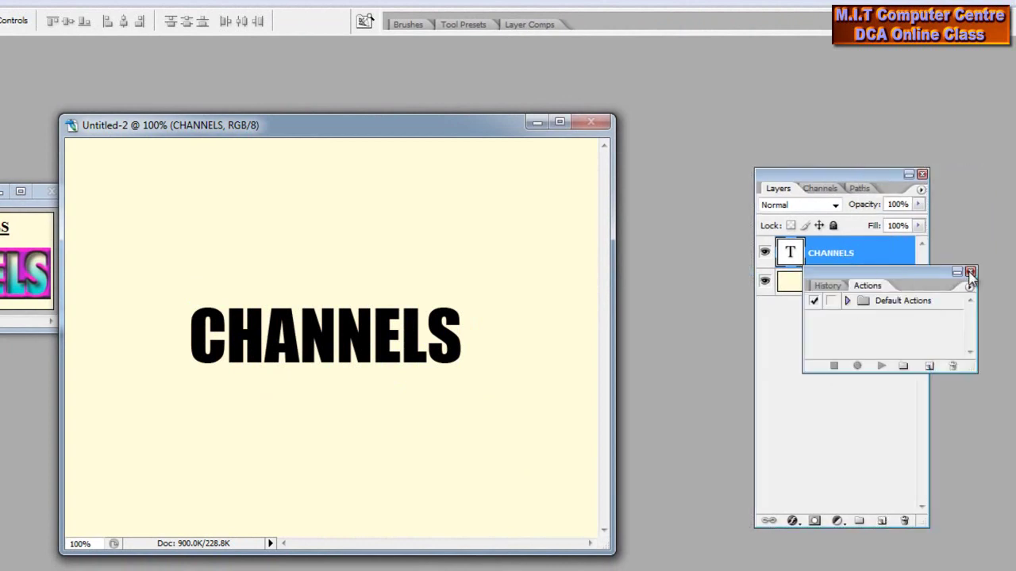
left_click(869, 255)
right_click(873, 252)
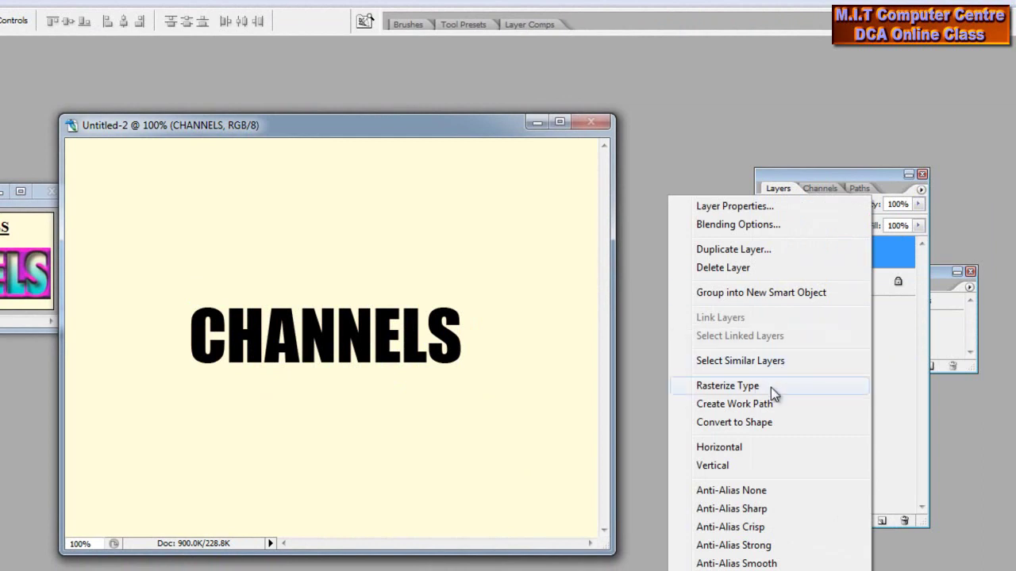
left_click(894, 373)
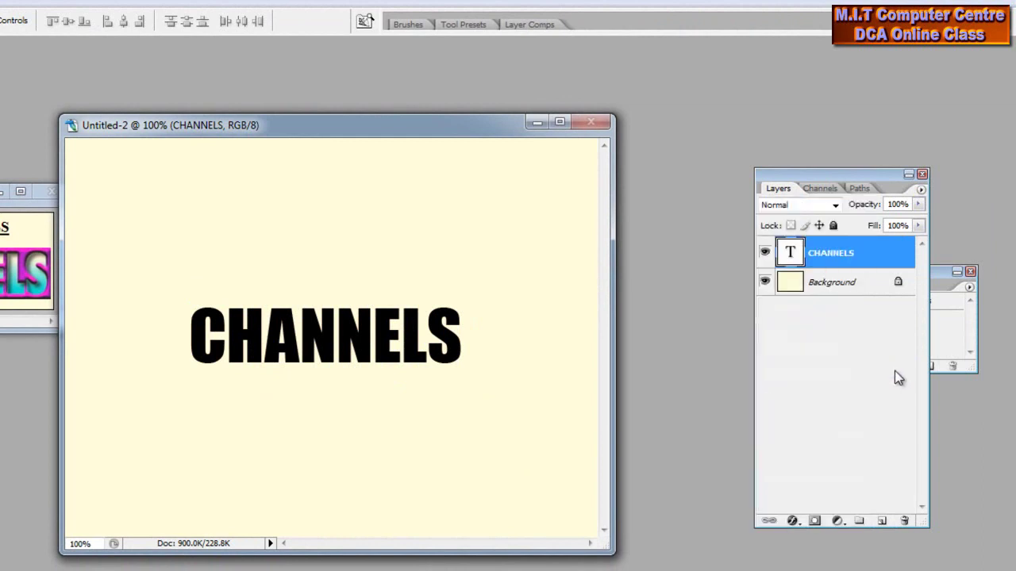
right_click(869, 259)
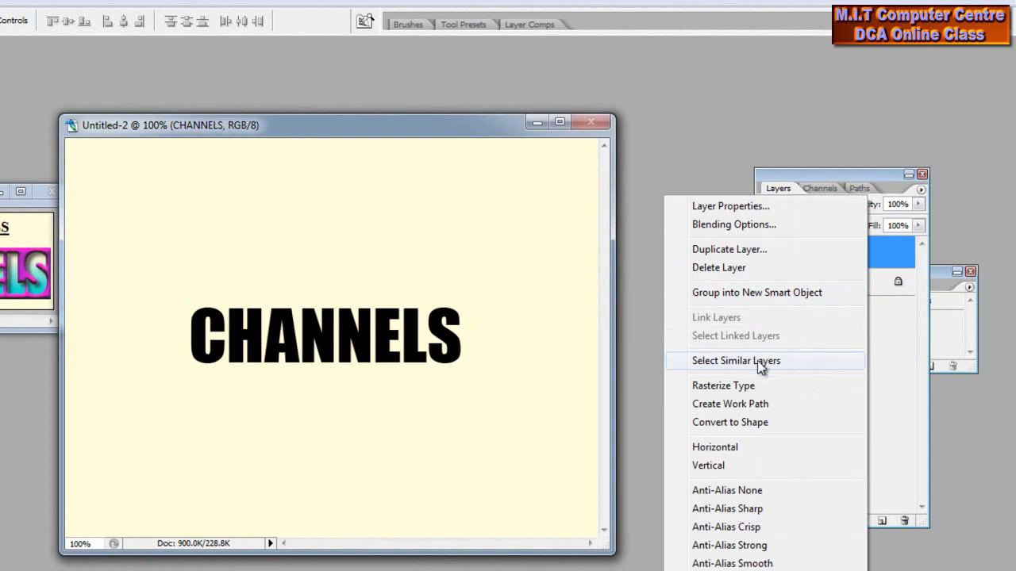
left_click(723, 386)
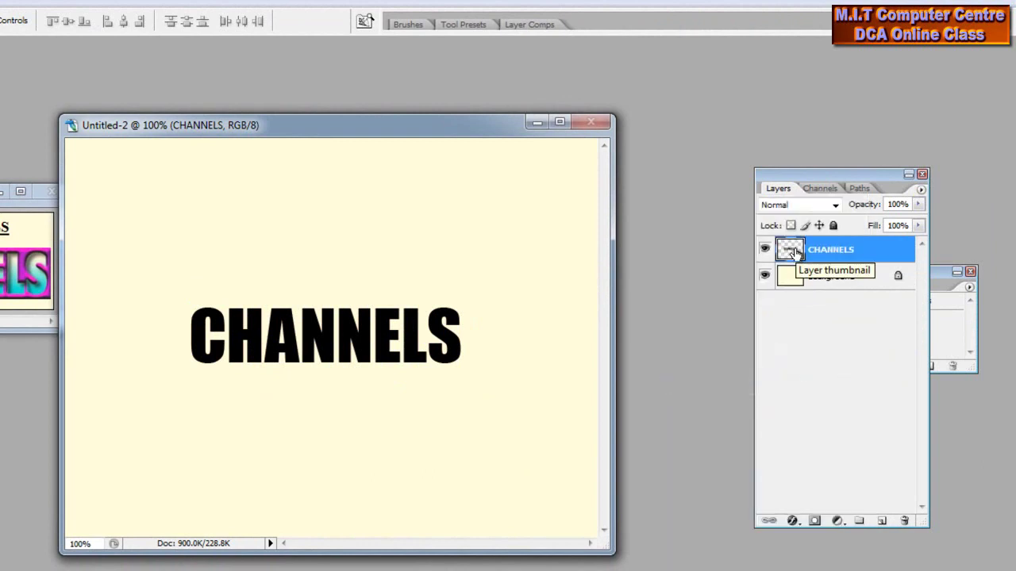
- Add a new Layer 1 and draw a rectangular selection around the word CHANNELS
left_click(883, 522)
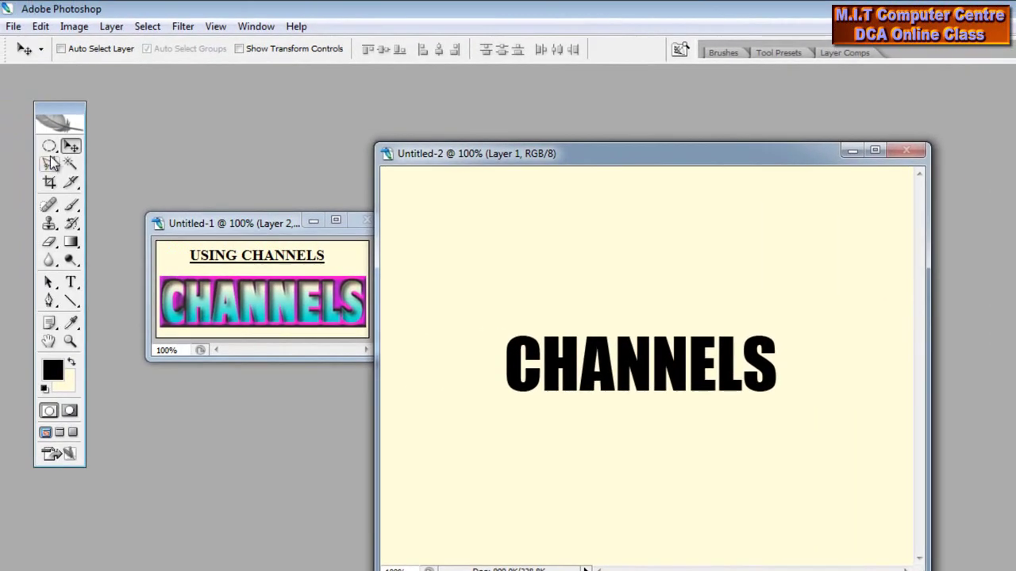
left_click_drag(49, 152, 126, 145)
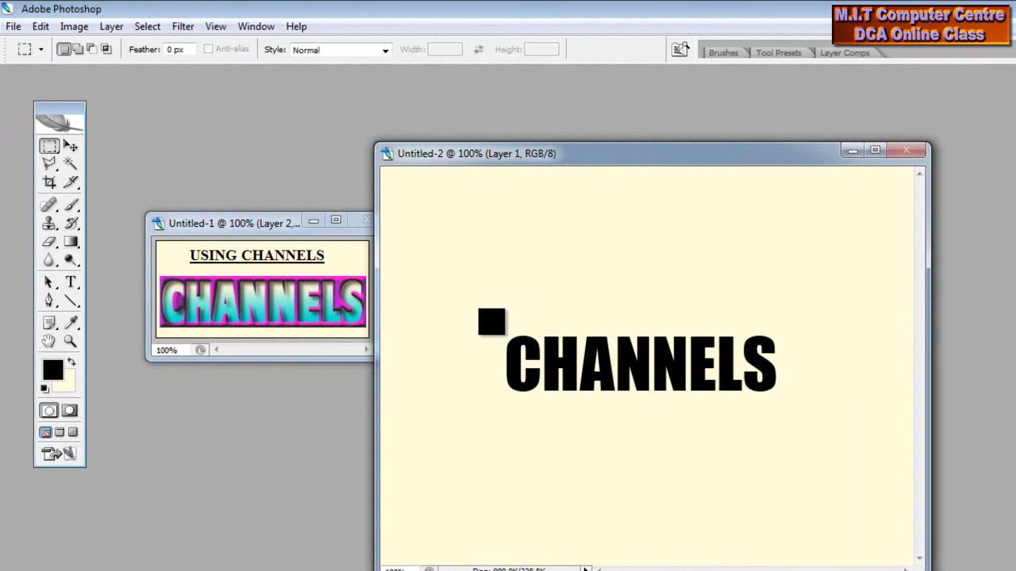
left_click_drag(492, 323, 795, 405)
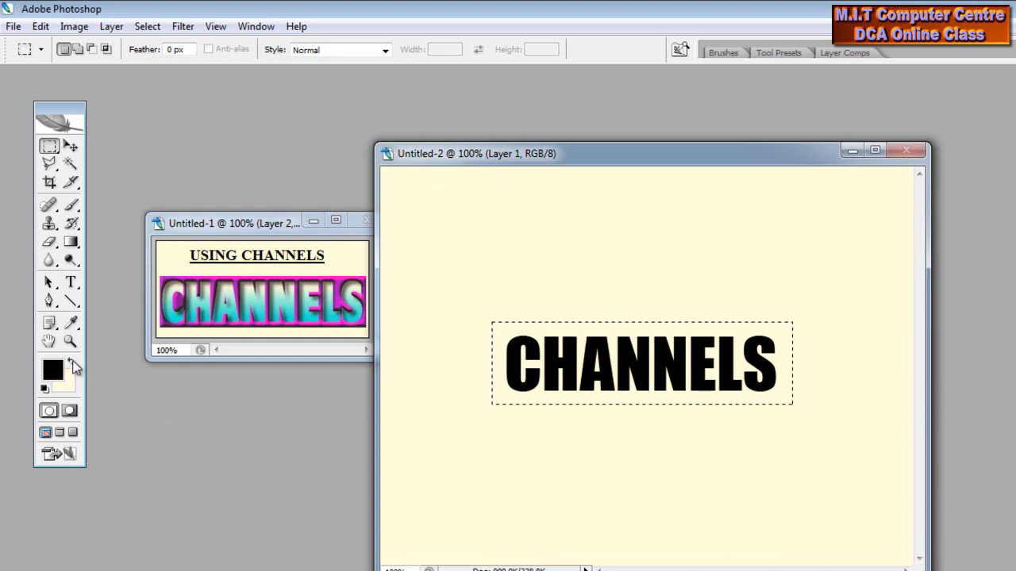
- Swap colours so cream is foreground and fill the rectangle with cream
left_click(71, 363)
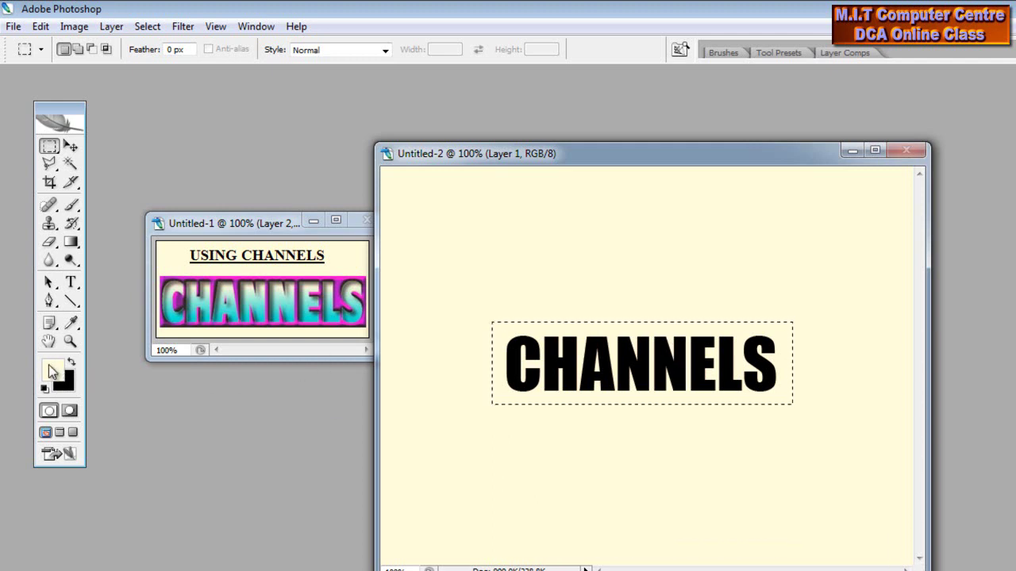
left_click_drag(64, 380, 538, 546)
key("alt")
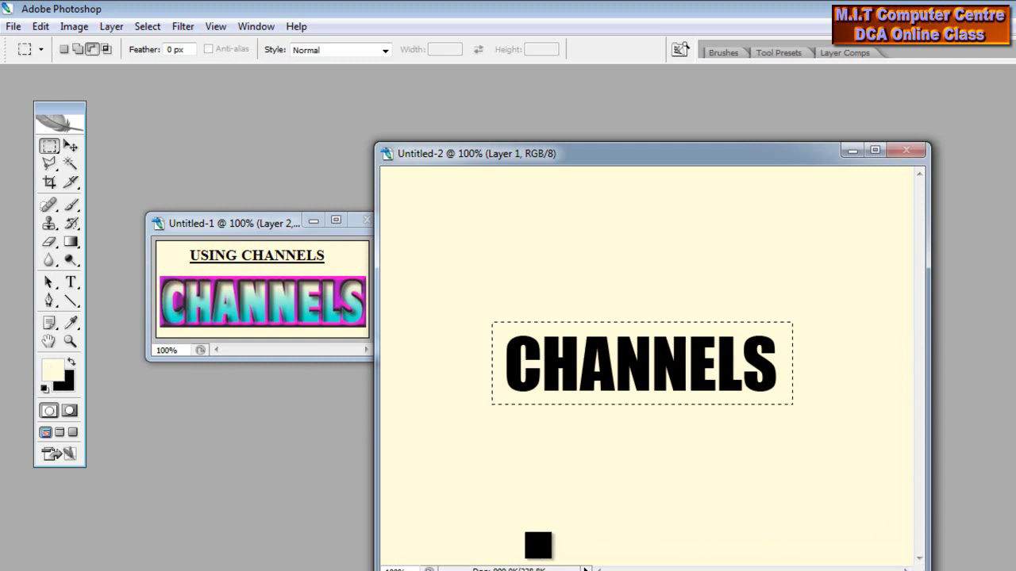
key("alt+BackSpace")
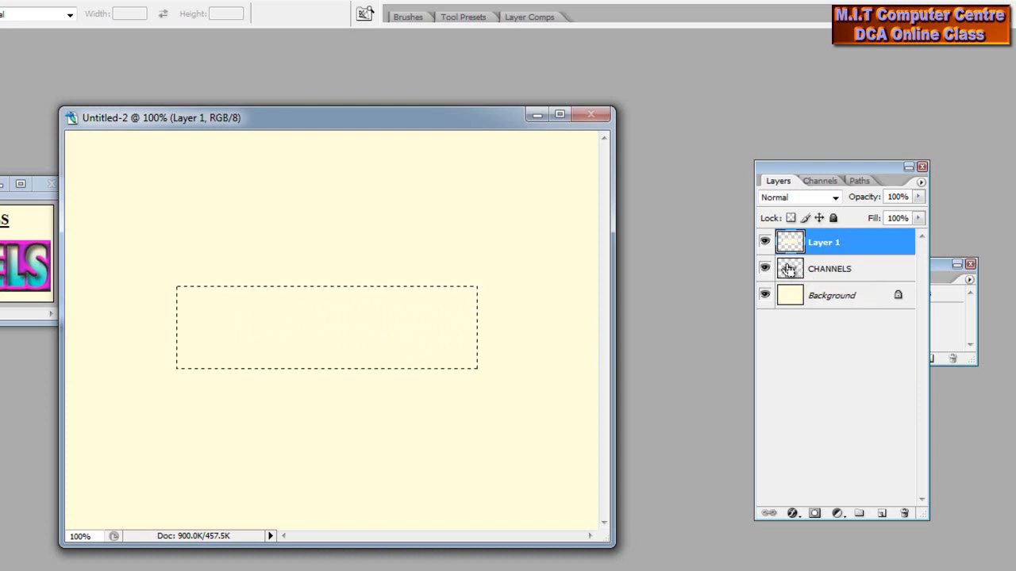
- Load the CHANNELS letter outlines as a selection and turn off that layer's visibility
left_click(788, 270, "ctrl")
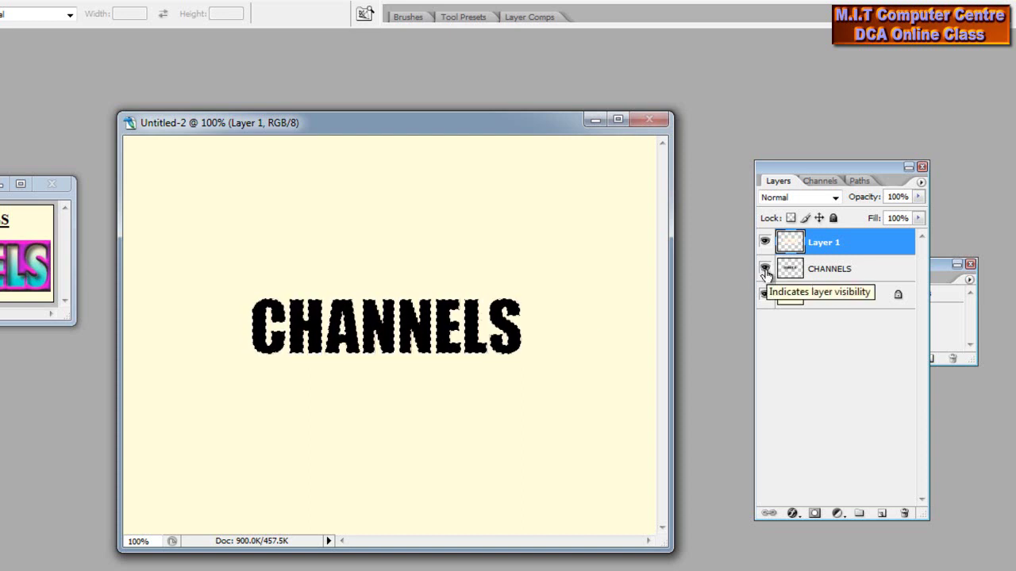
left_click(765, 268)
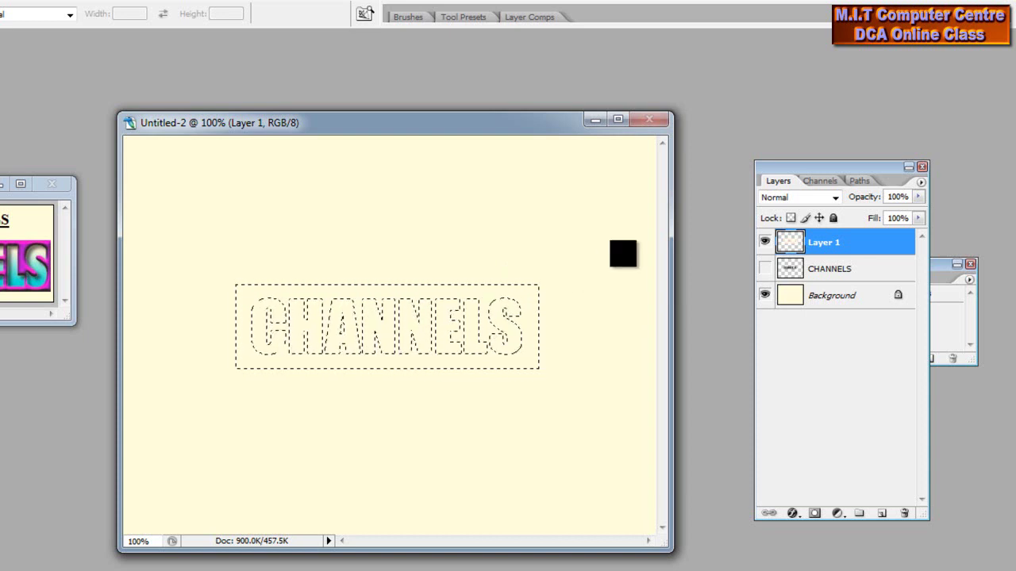
- In the Channels panel, add a new black Alpha 1 channel keeping the lettering selection
left_click(826, 182)
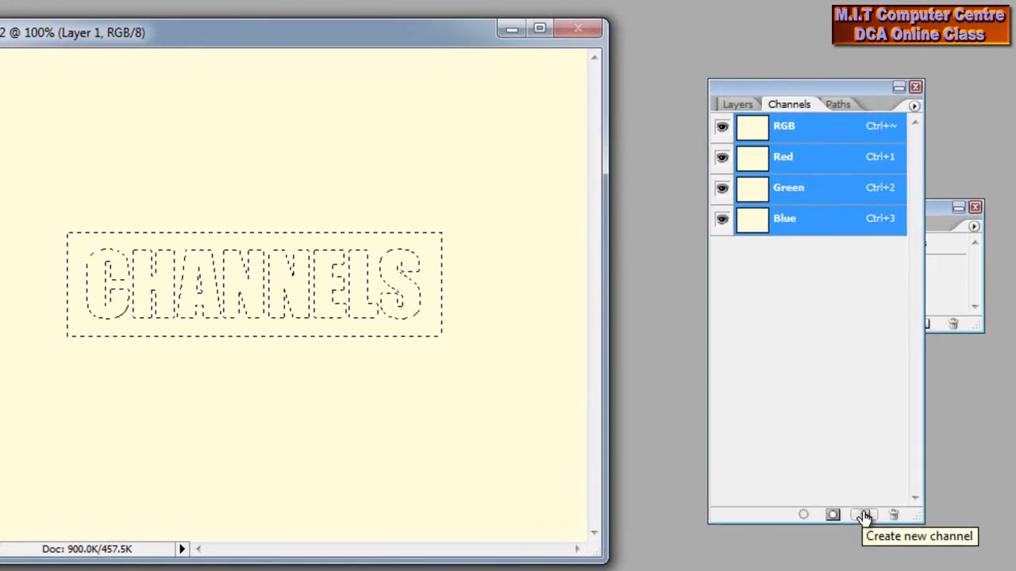
left_click(864, 517)
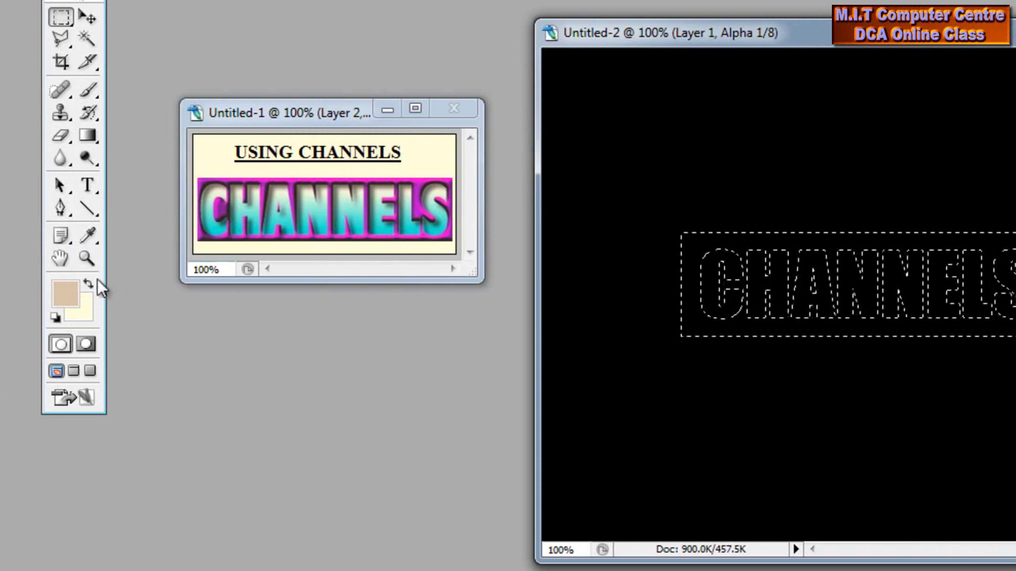
- Fill the Alpha 1 selection with cream, leaving black CHANNELS letters, then deselect
left_click(88, 283)
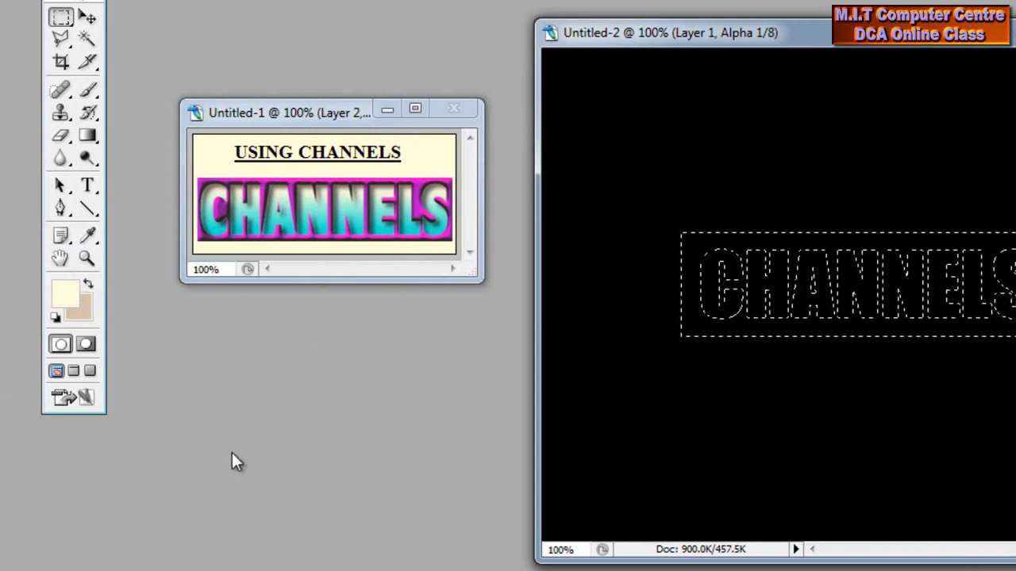
key("alt+BackSpace")
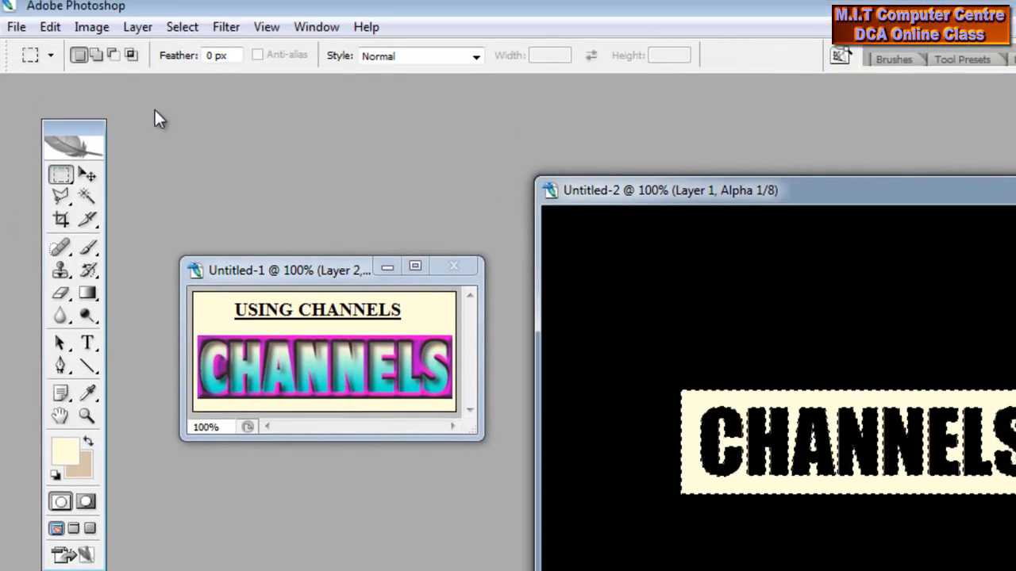
left_click(178, 35)
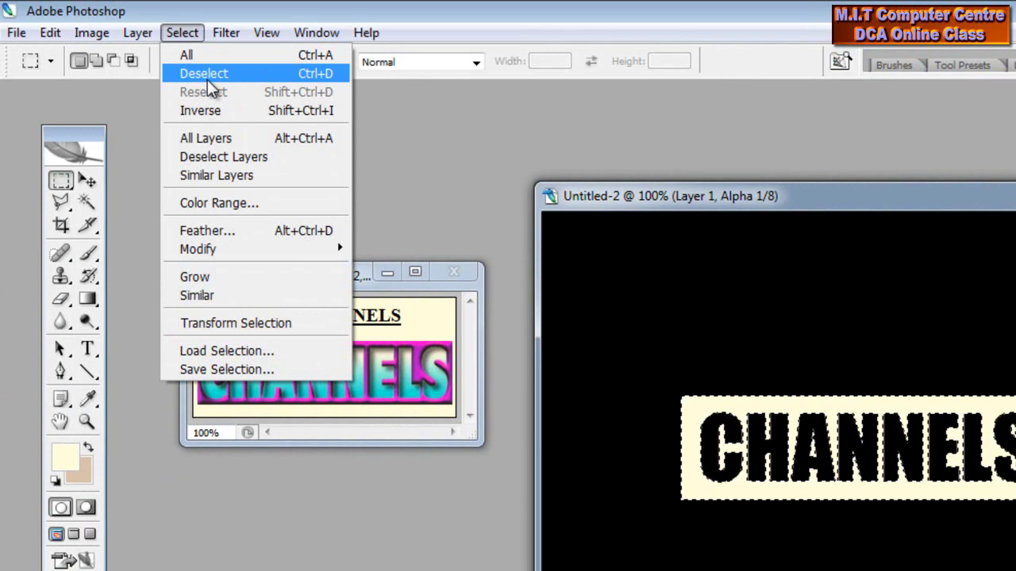
left_click(207, 74)
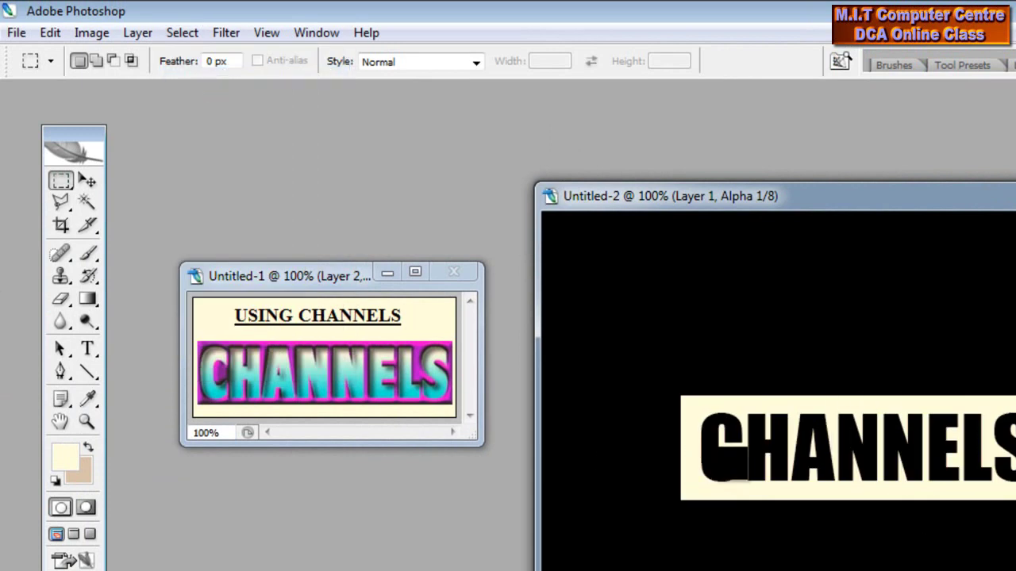
- Apply a Gaussian Blur with a 2.0-pixel radius to the Alpha 1 channel
left_click(236, 36)
mouse_move(236, 203)
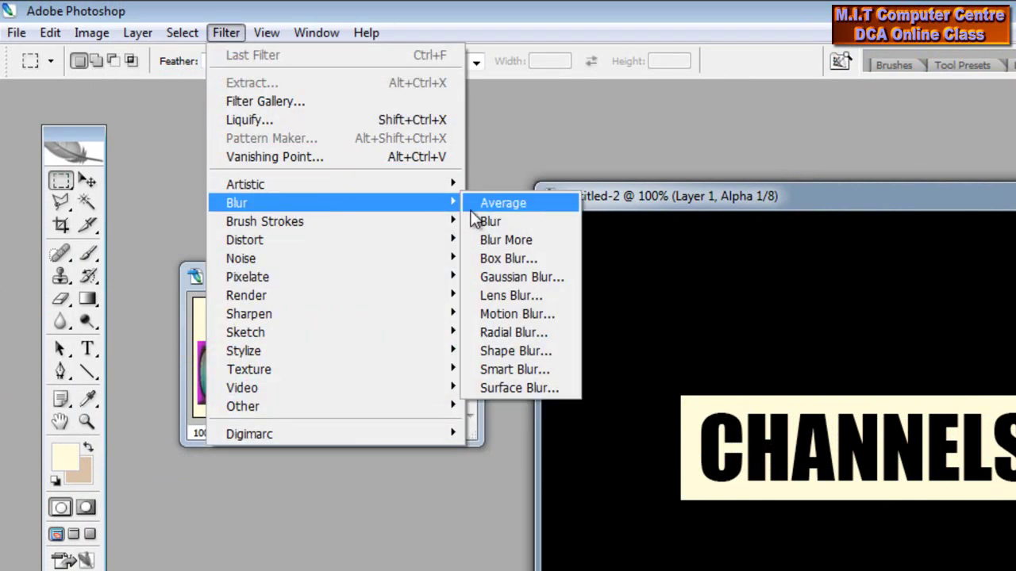
left_click(531, 274)
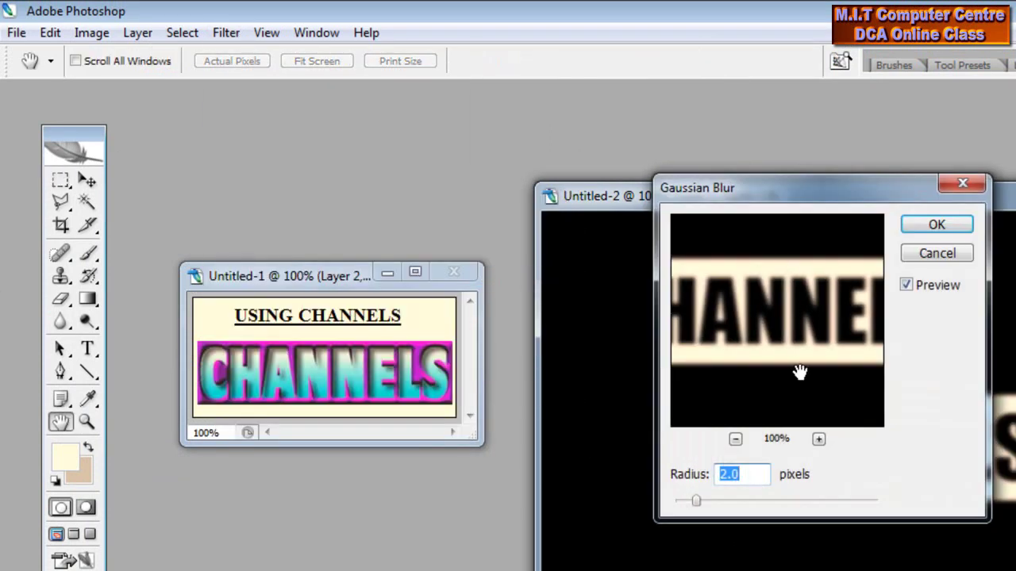
left_click_drag(825, 202, 377, 265)
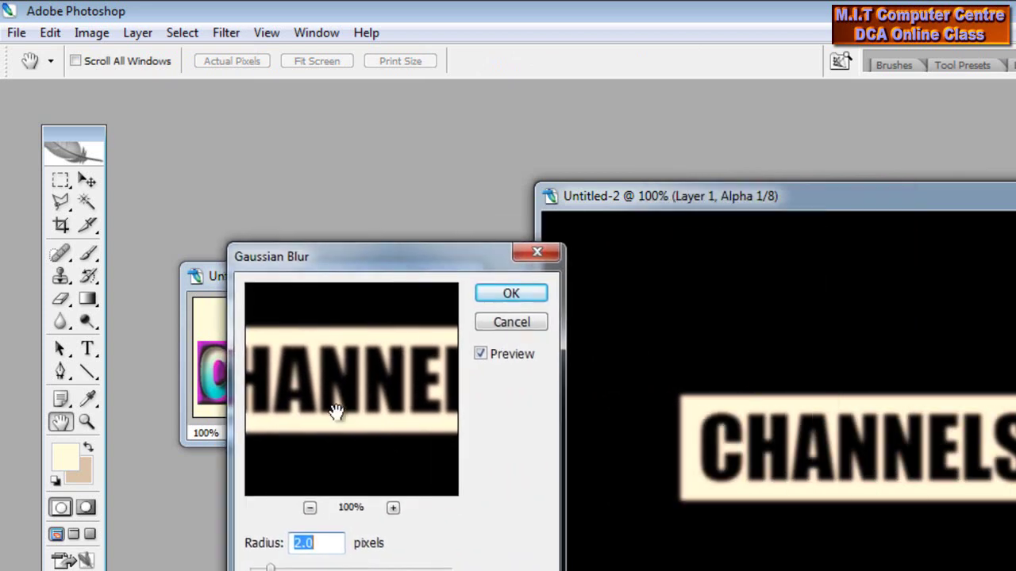
left_click(314, 543)
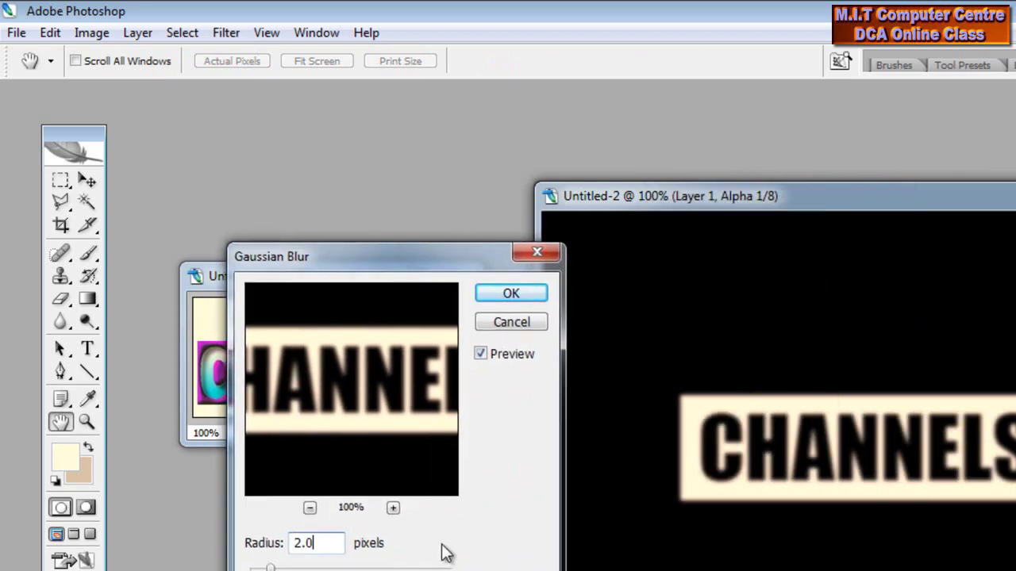
left_click(521, 298)
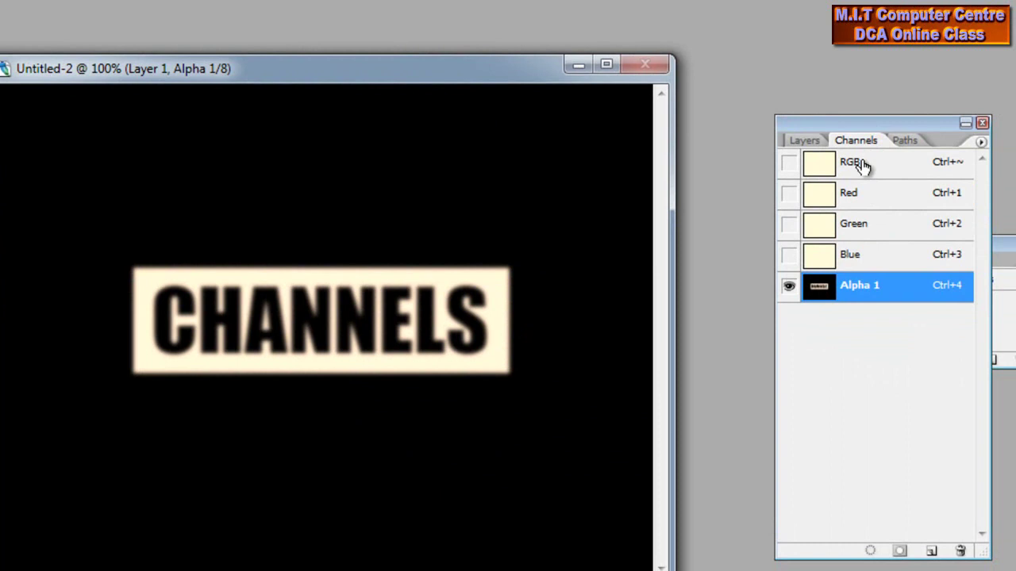
- Switch back to the RGB composite channel and the Layers panel, leaving Alpha 1 hidden
left_click(863, 165)
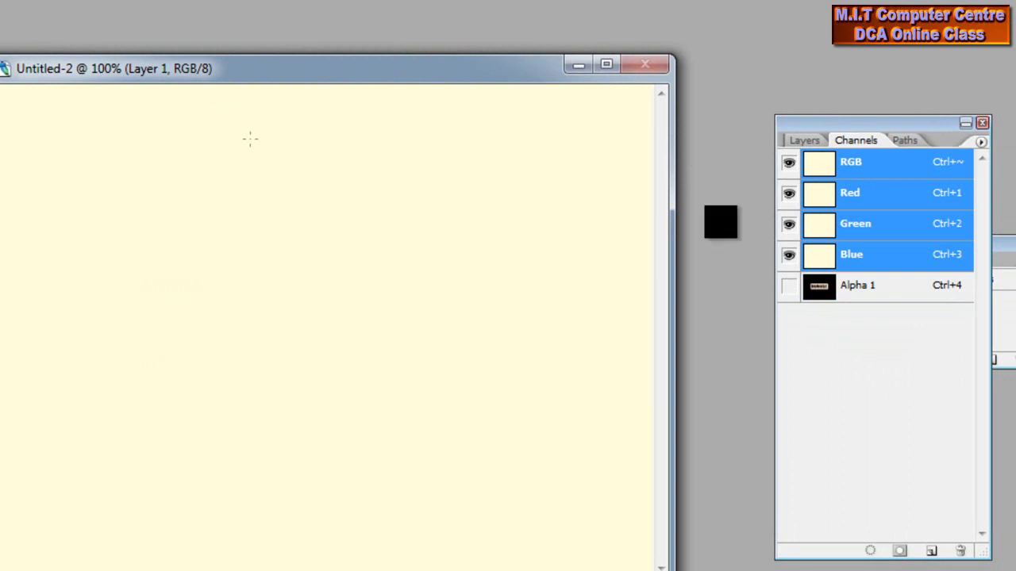
left_click(808, 141)
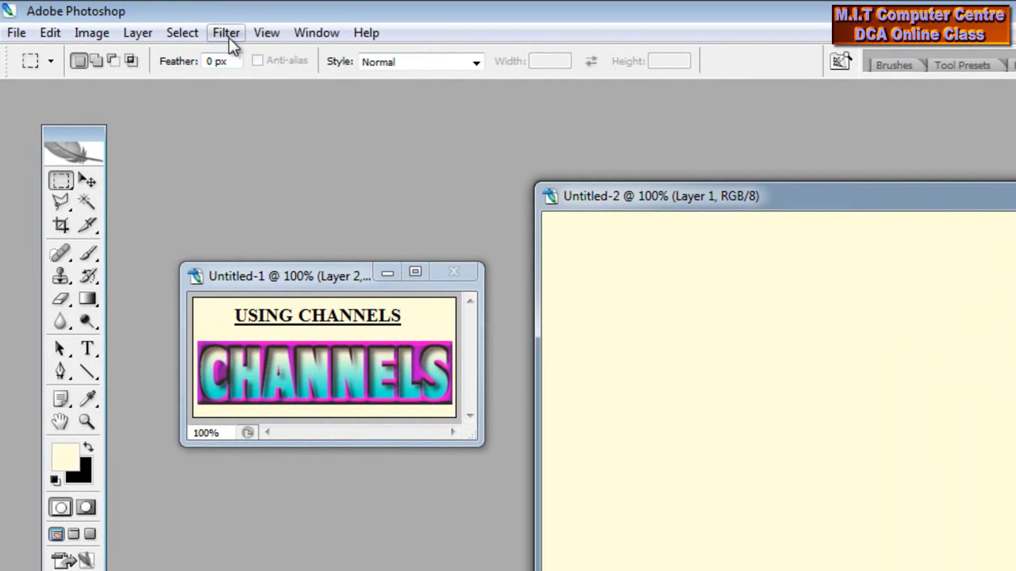
left_click(228, 37)
mouse_move(262, 296)
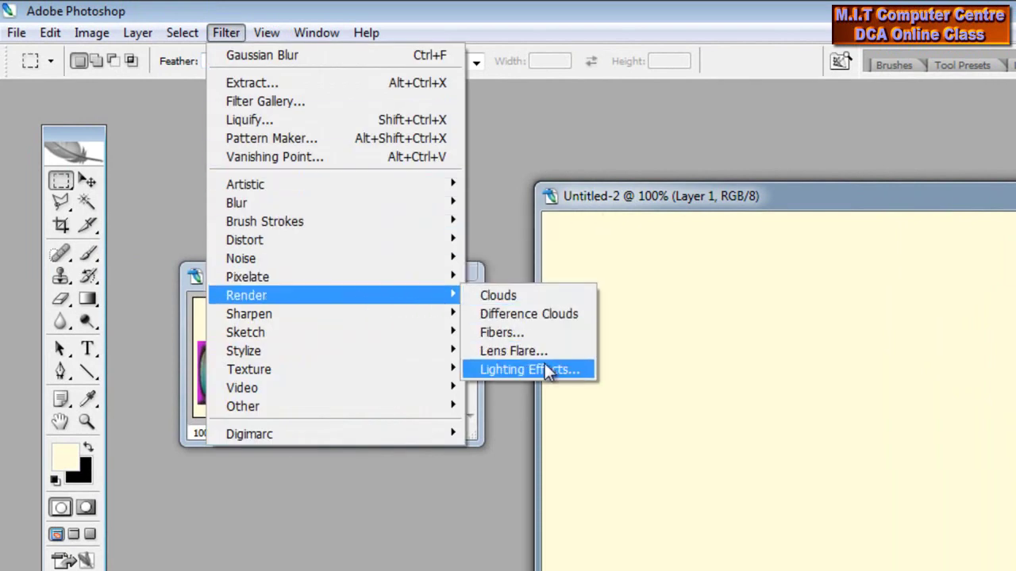
- Set Lighting Effects' texture channel to Alpha 1 and reshape the spotlight over the text plate
left_click(581, 375)
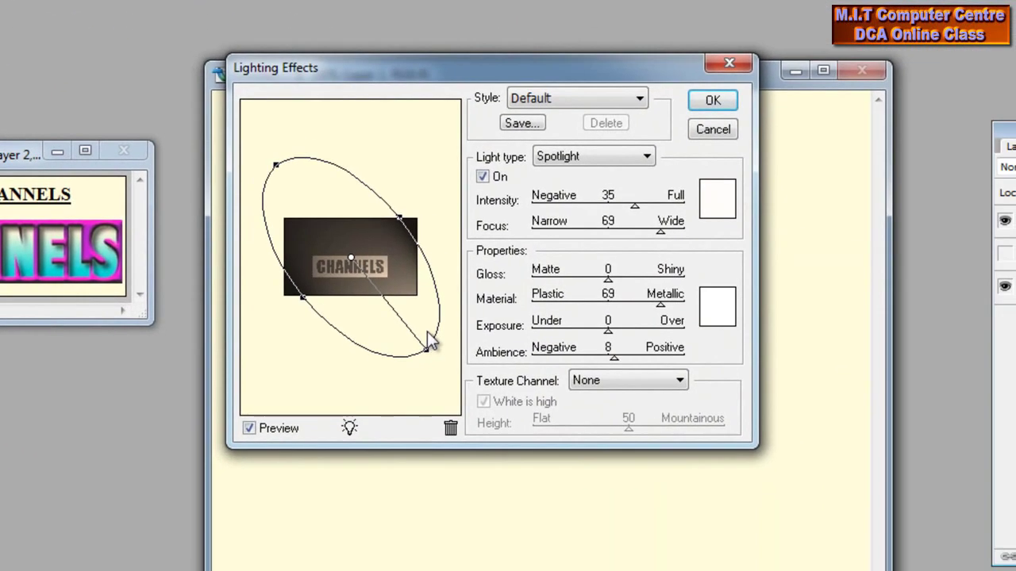
left_click(601, 378)
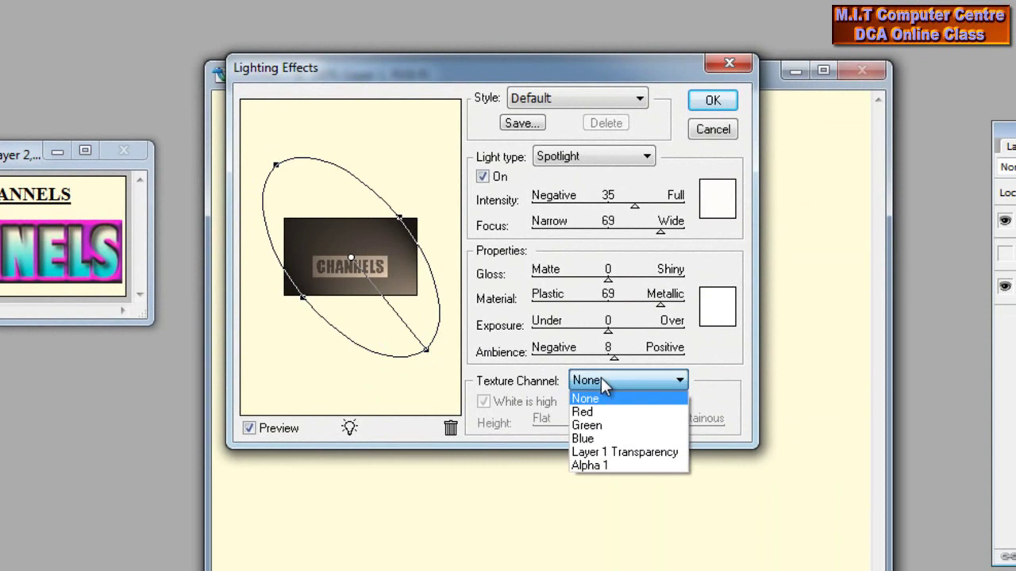
left_click(606, 466)
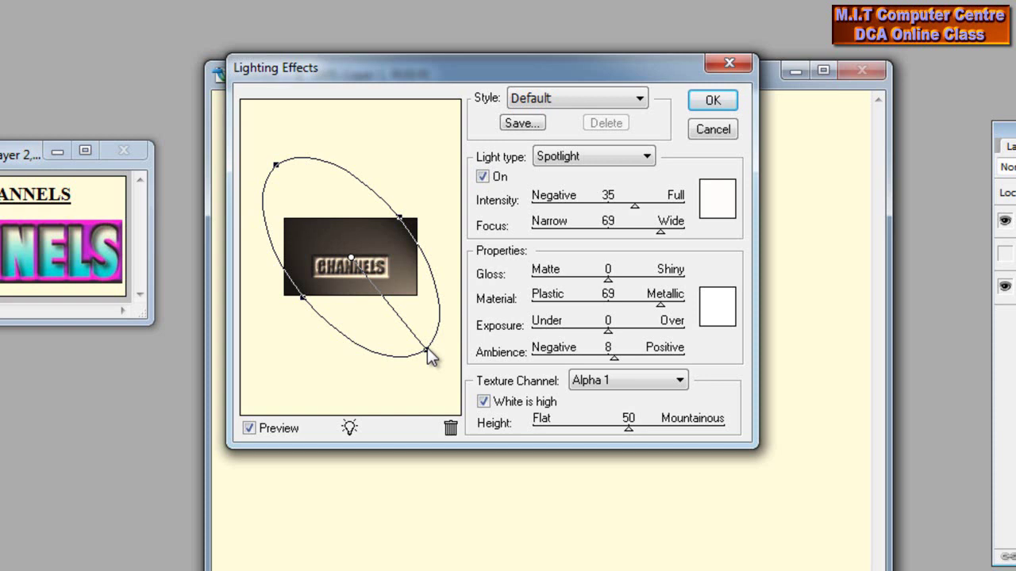
left_click_drag(429, 358, 351, 366)
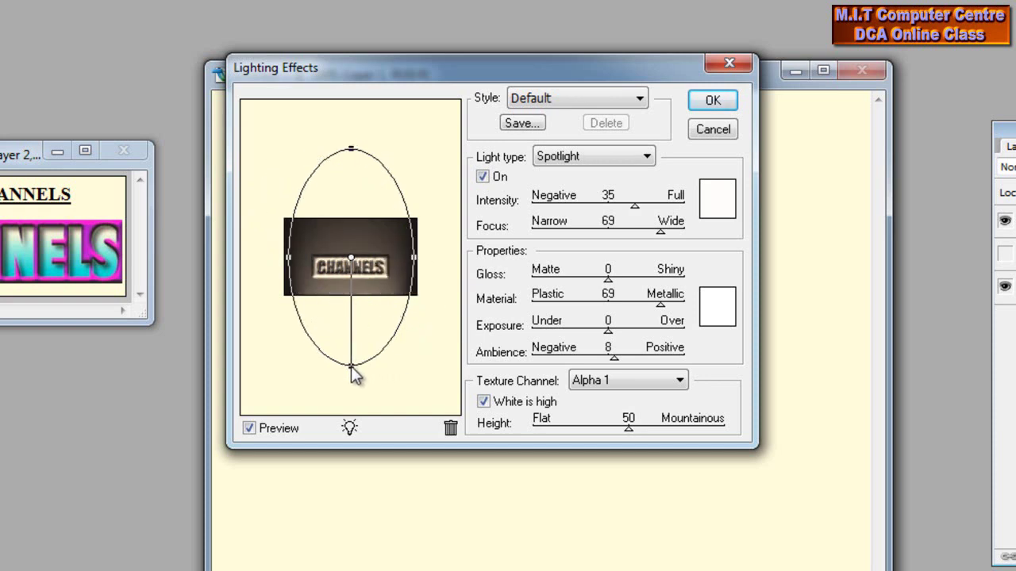
left_click(713, 206)
- Set the spotlight's light colour to magenta c008c2
left_click_drag(389, 144, 559, 143)
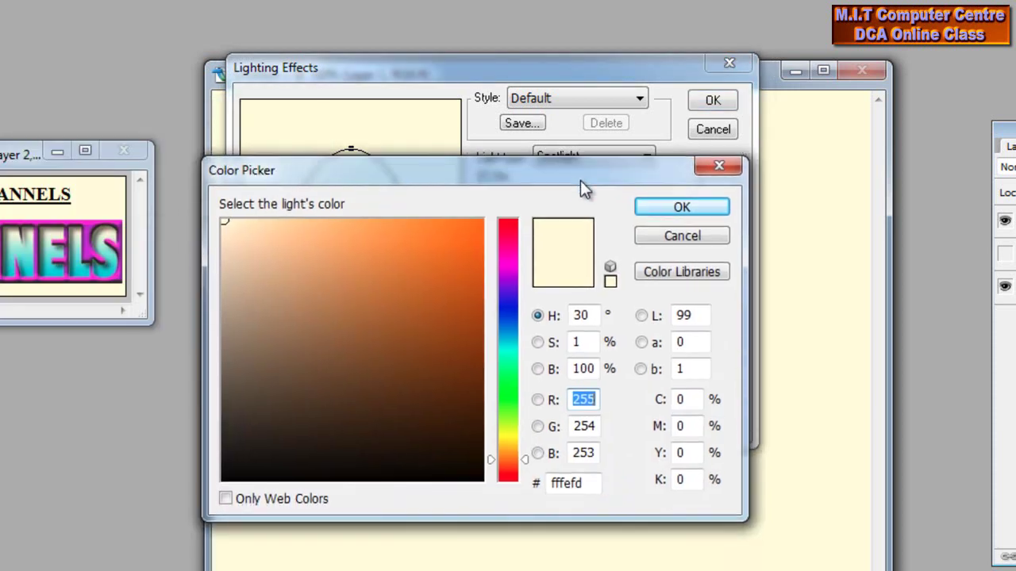
left_click_drag(483, 219, 484, 226)
left_click(443, 230)
left_click(453, 245)
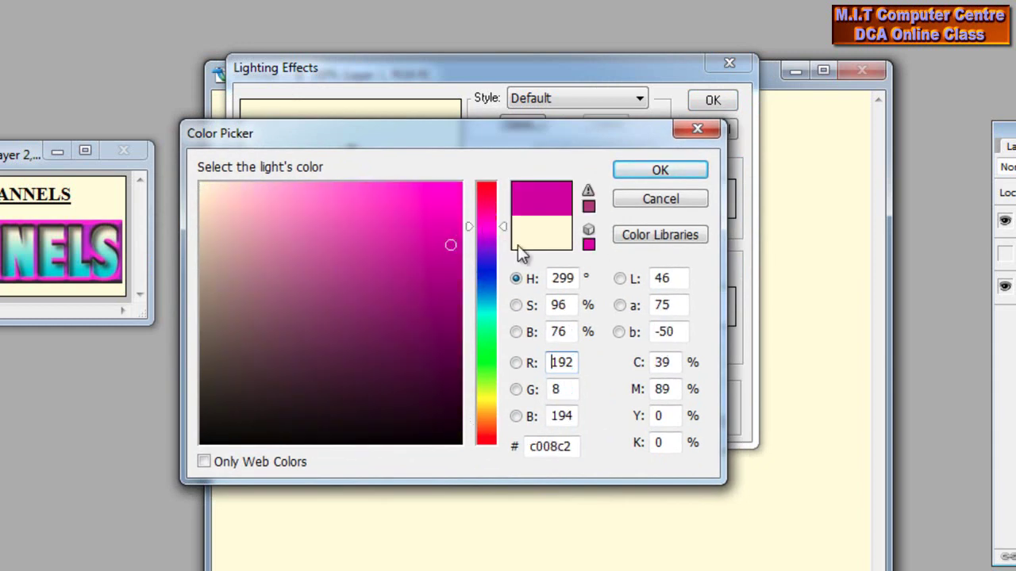
left_click(647, 173)
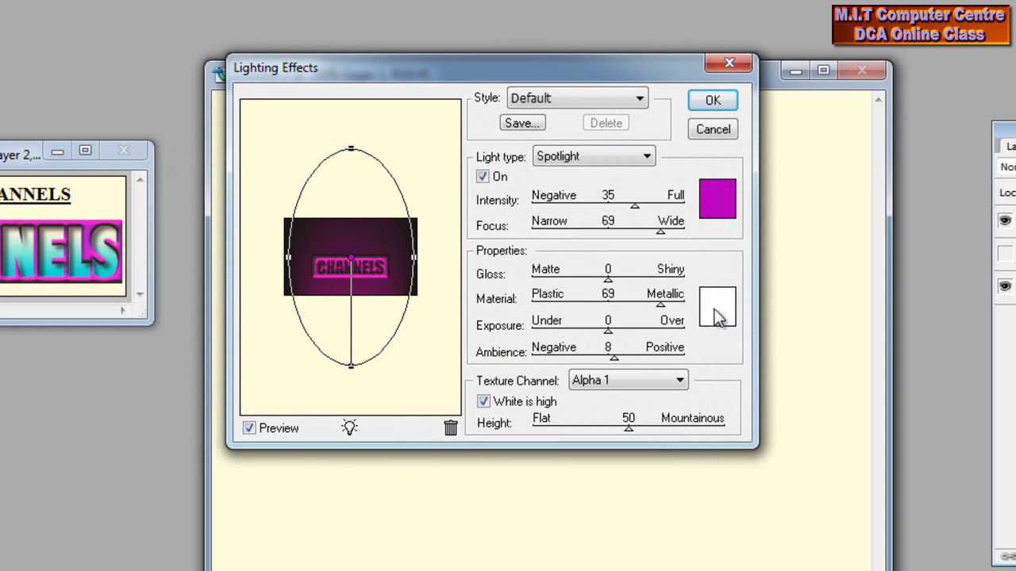
- Make the ambient colour red, widen the spotlight over the whole plate, and apply the effect
left_click(717, 297)
left_click(454, 193)
left_click(642, 167)
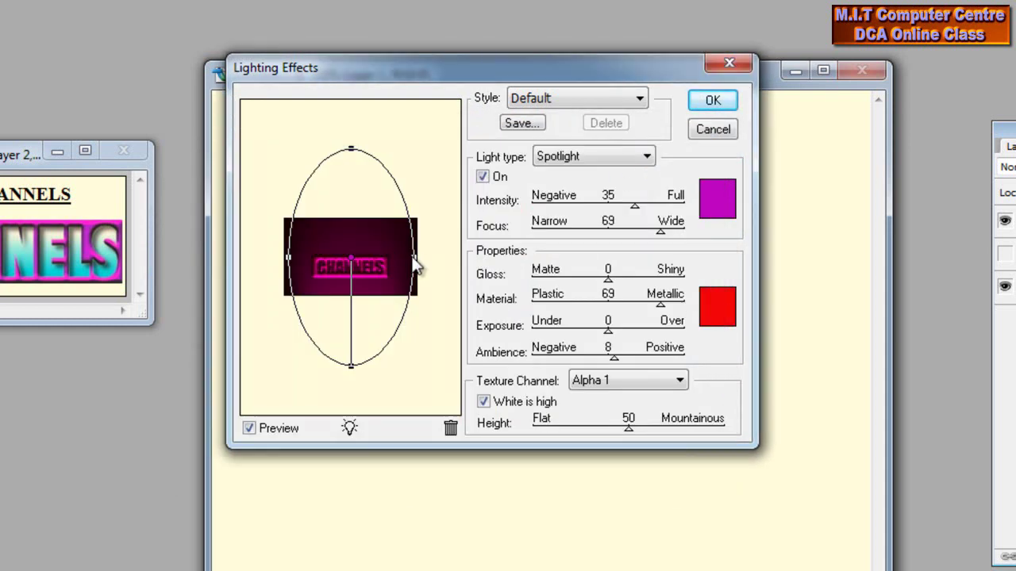
left_click_drag(417, 258, 421, 260)
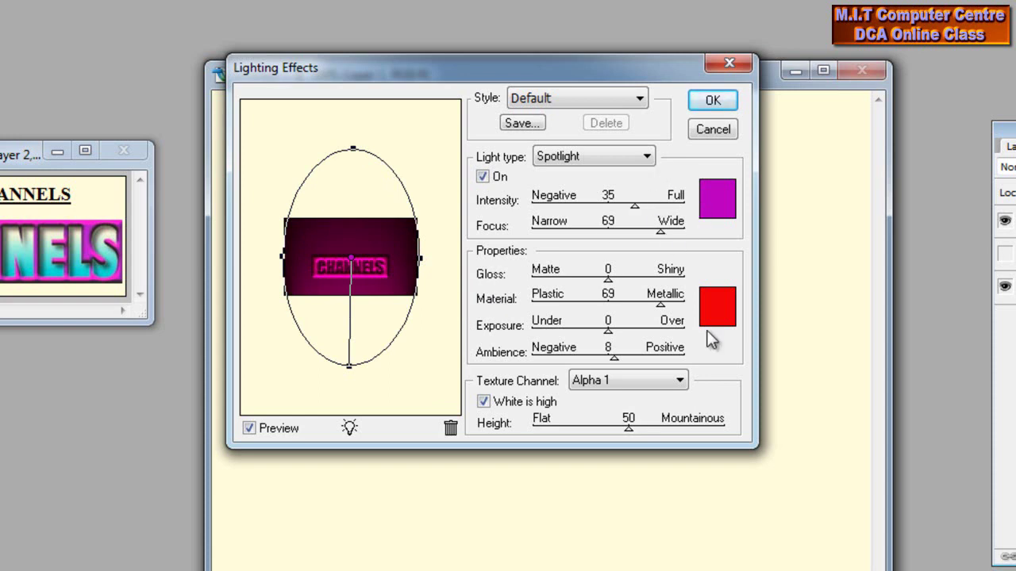
left_click(716, 101)
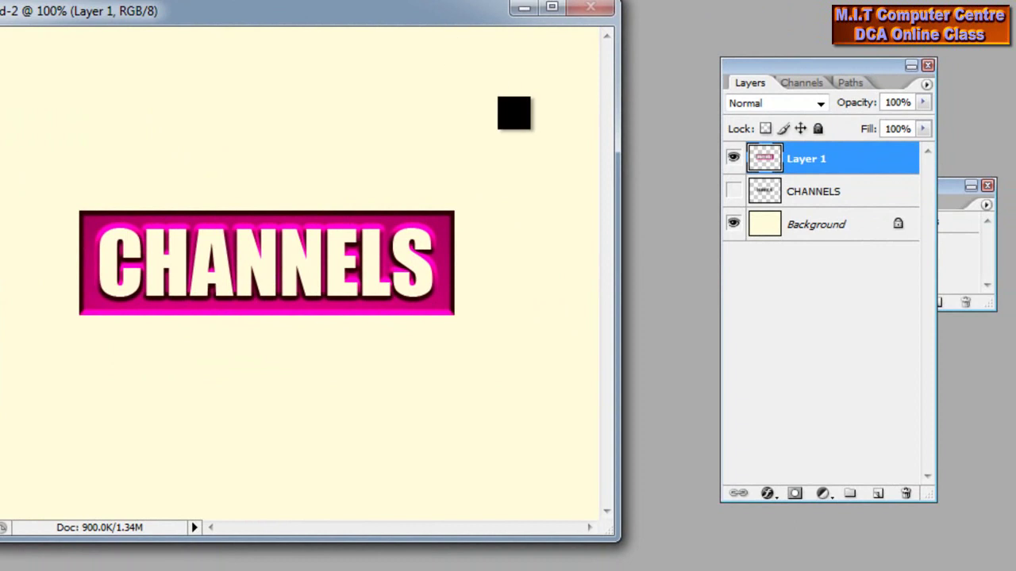
- Select the CHANNELS text layer and turn its visibility back on
left_click(811, 198)
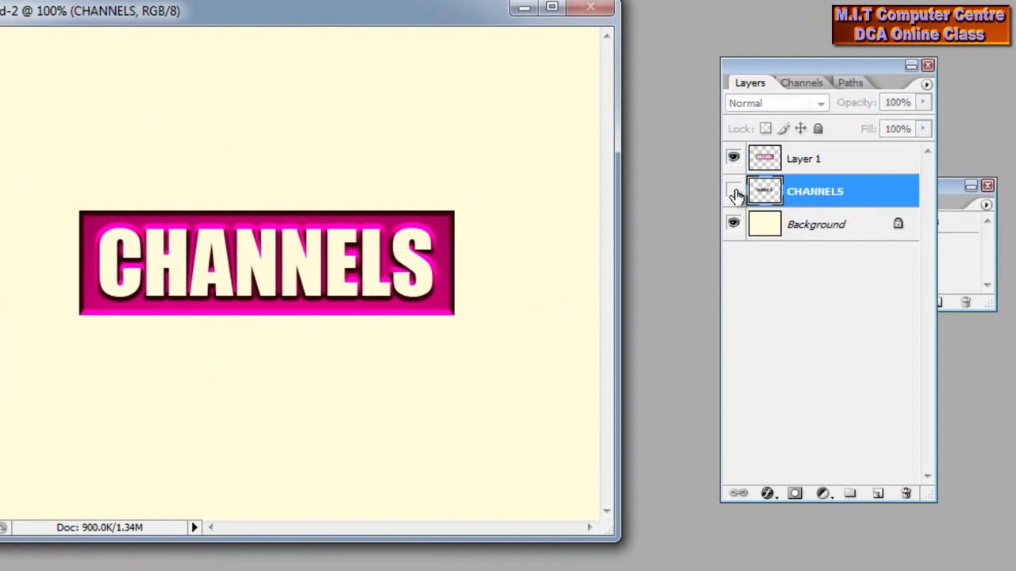
left_click(733, 192)
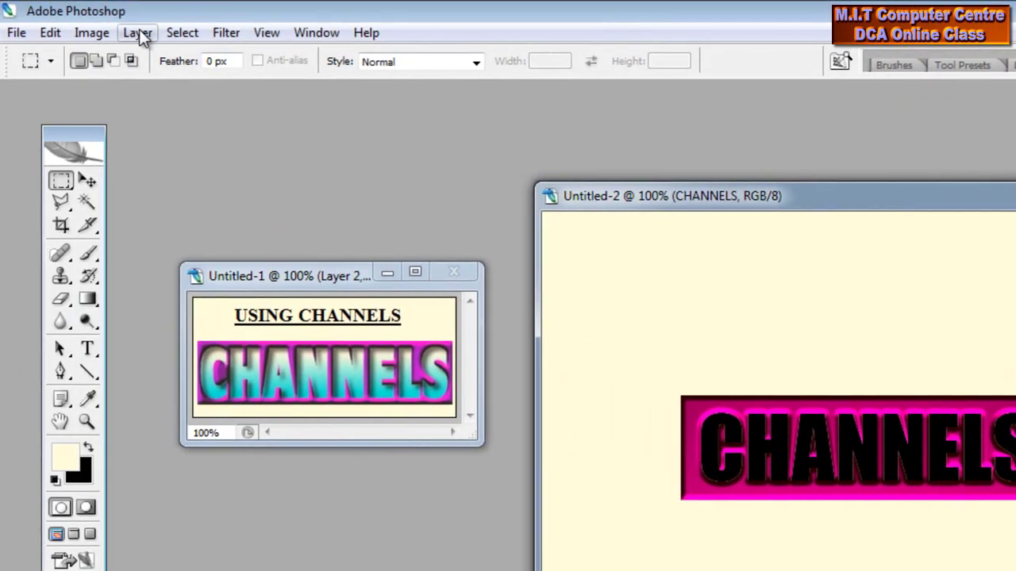
- Add Bevel and Emboss and a Gradient Overlay to the CHANNELS layer style
left_click(138, 34)
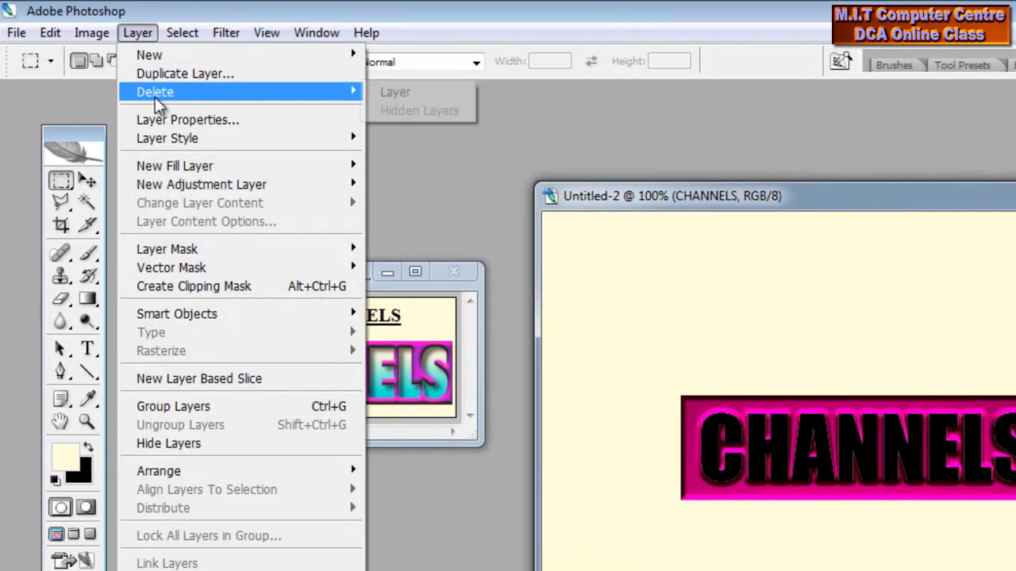
mouse_move(167, 138)
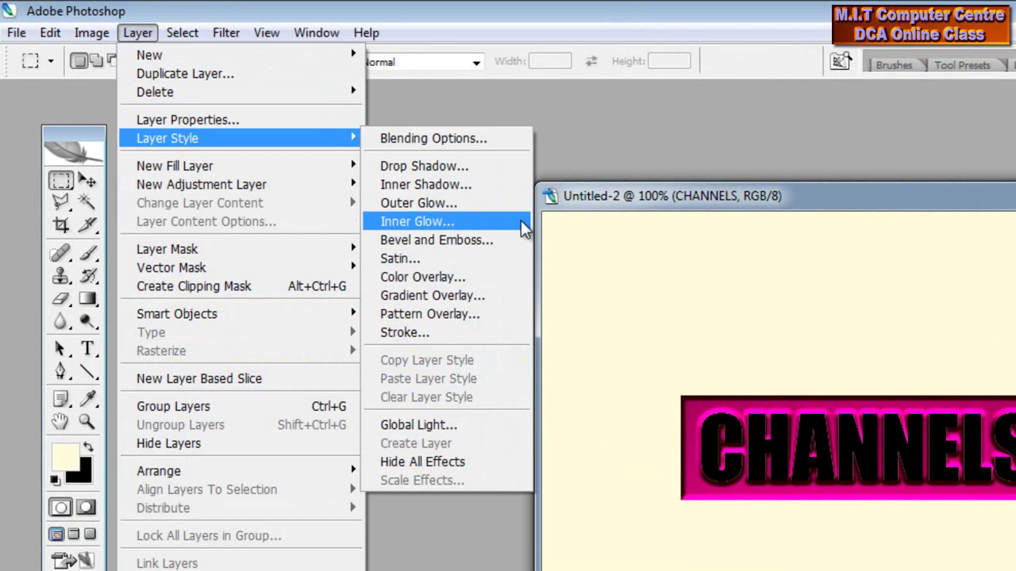
left_click(520, 242)
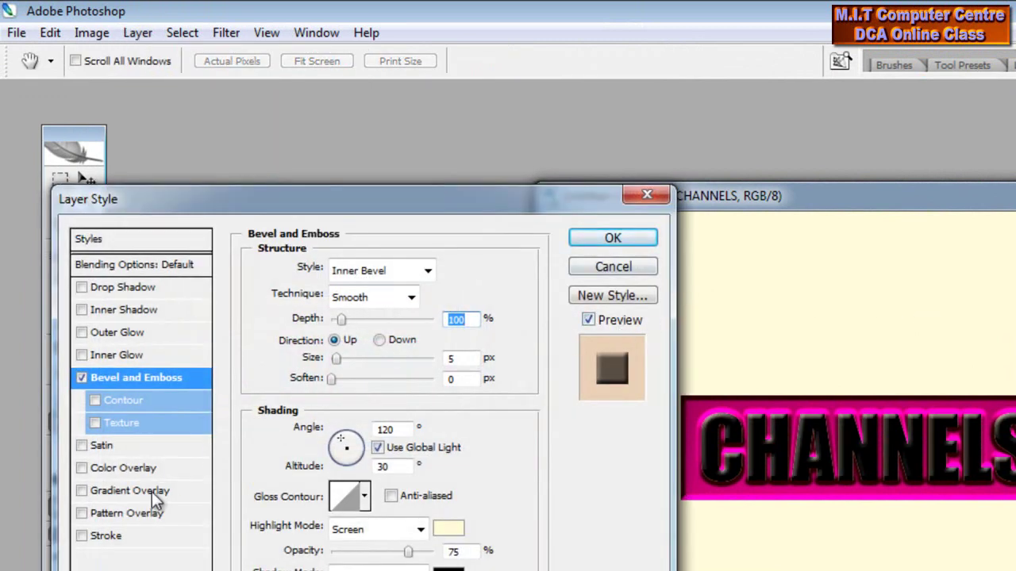
left_click(177, 493)
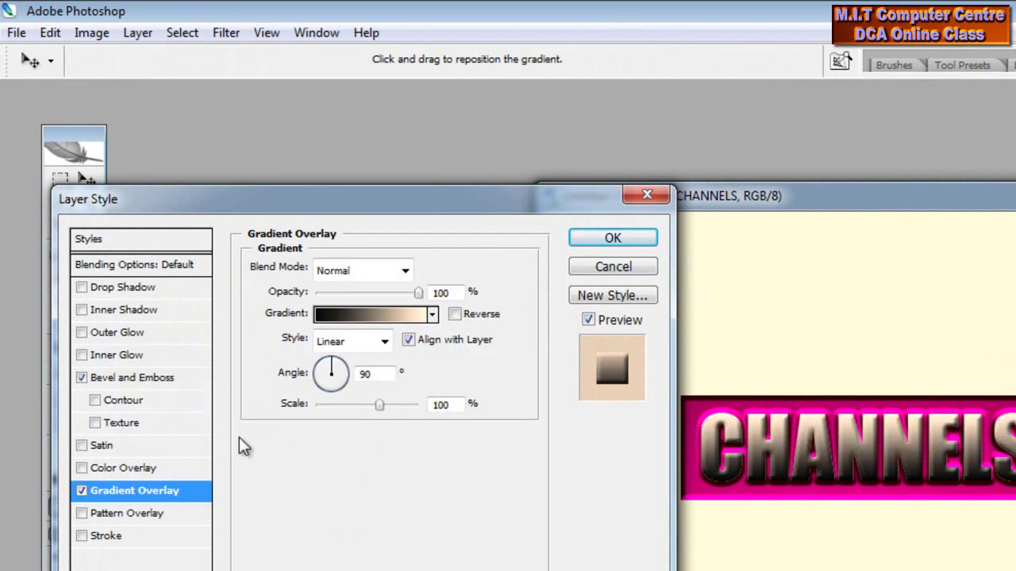
left_click(368, 314)
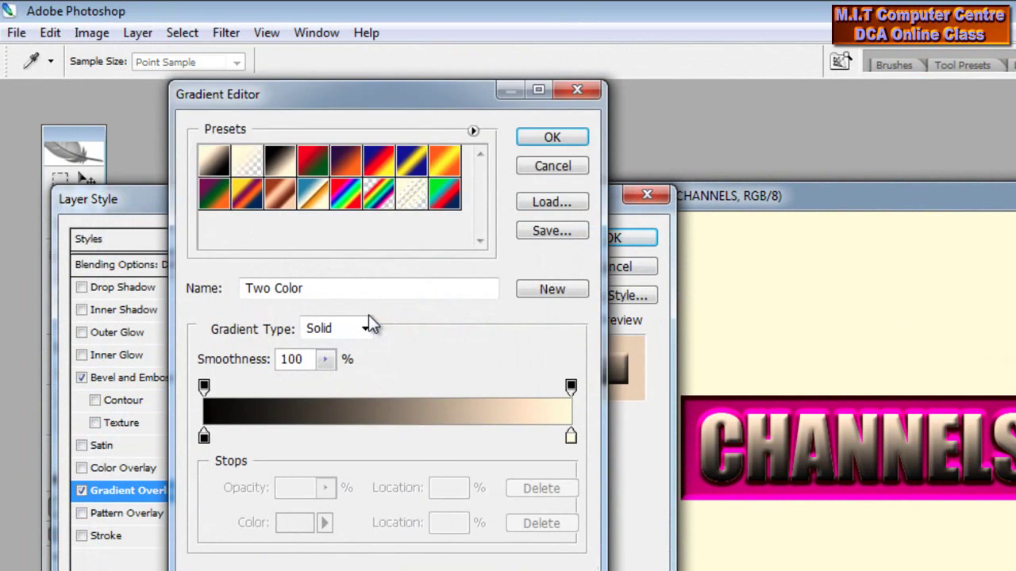
- Make the overlay a blue-to-cream Chrome gradient without brown, orange and middle stops, and apply the style
left_click(314, 194)
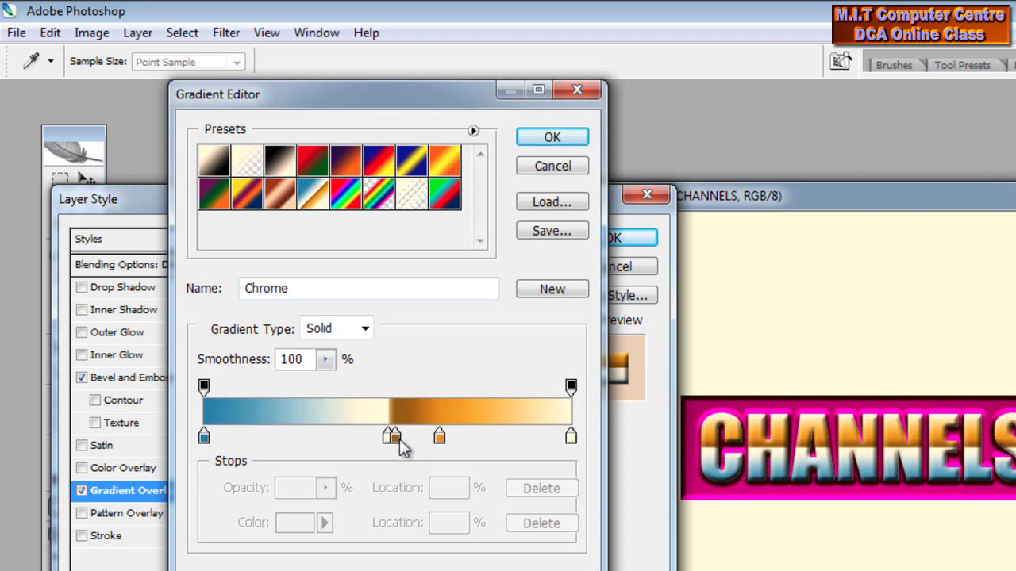
left_click_drag(396, 437, 437, 477)
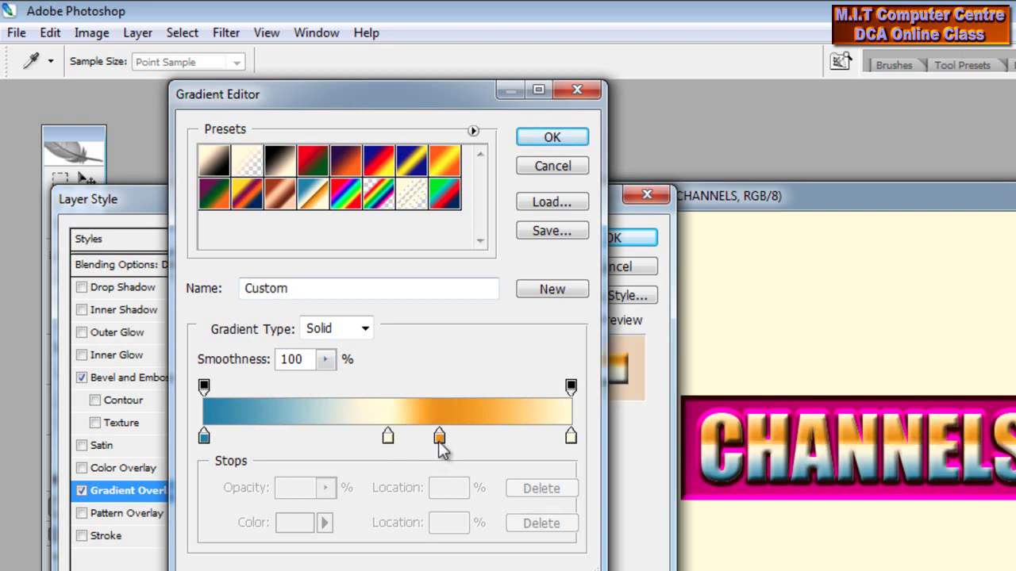
left_click_drag(439, 438, 437, 479)
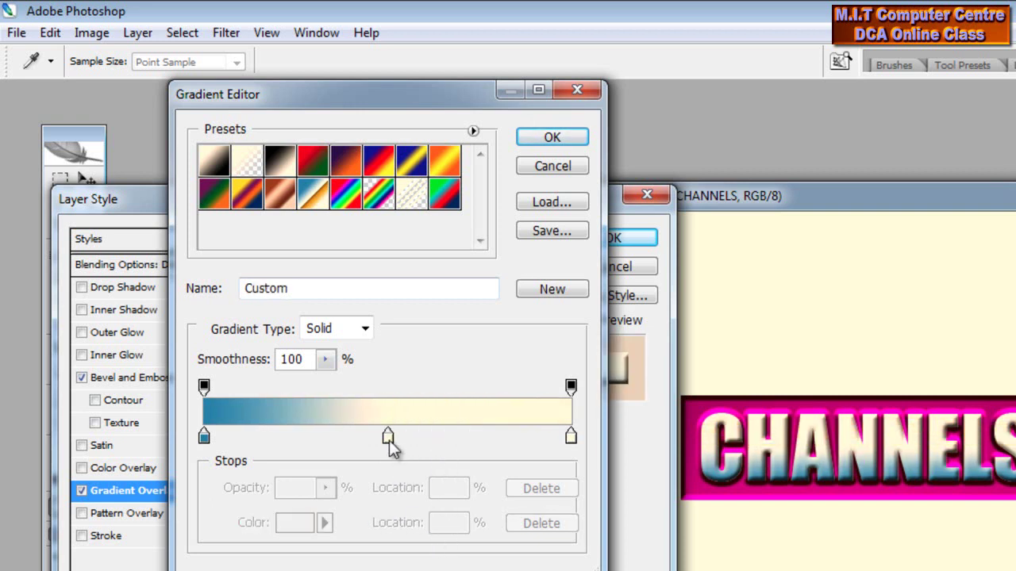
left_click_drag(387, 437, 389, 560)
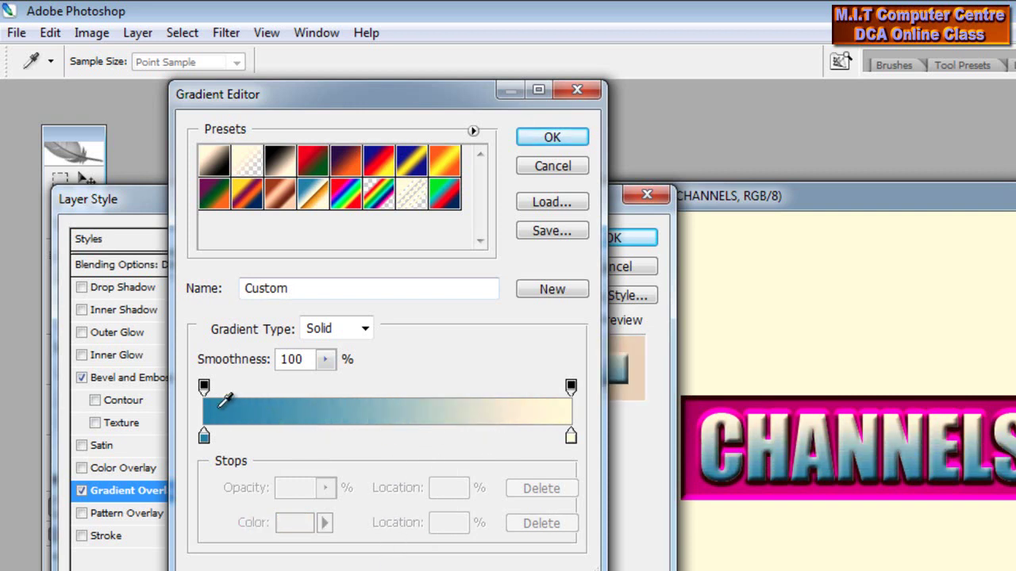
left_click_drag(361, 95, 358, 189)
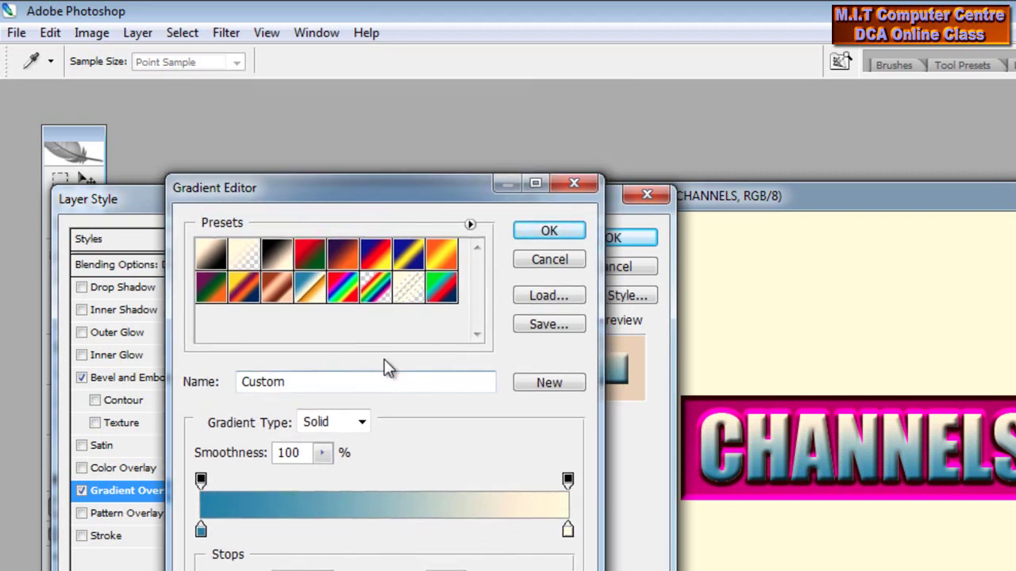
left_click_drag(431, 191, 468, 252)
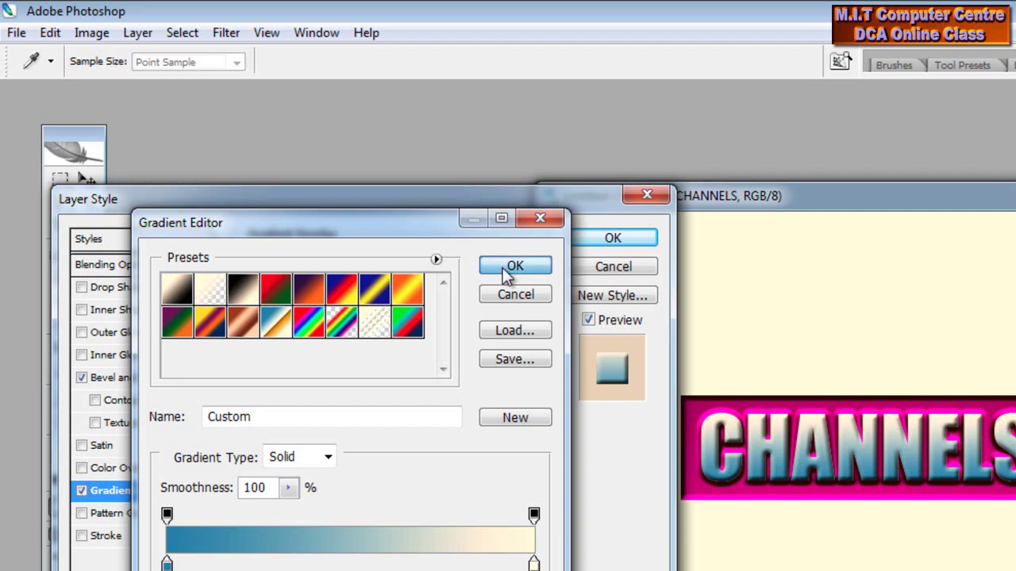
left_click(504, 270)
left_click(620, 236)
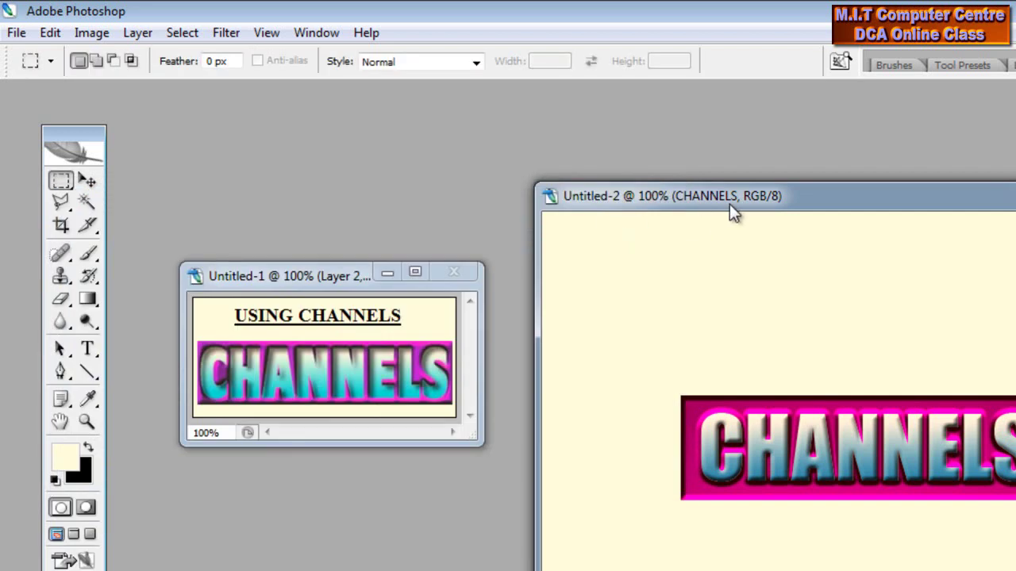
- Trim Untitled-2 by top-left pixel colour on all sides and reposition its window beside Untitled-1
left_click_drag(740, 198, 672, 192)
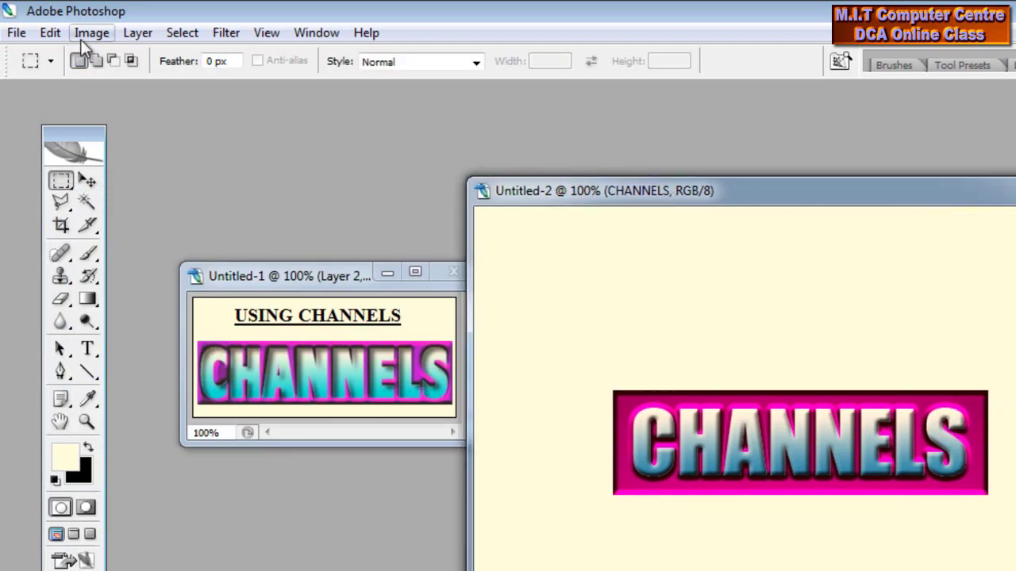
left_click(92, 33)
left_click(155, 268)
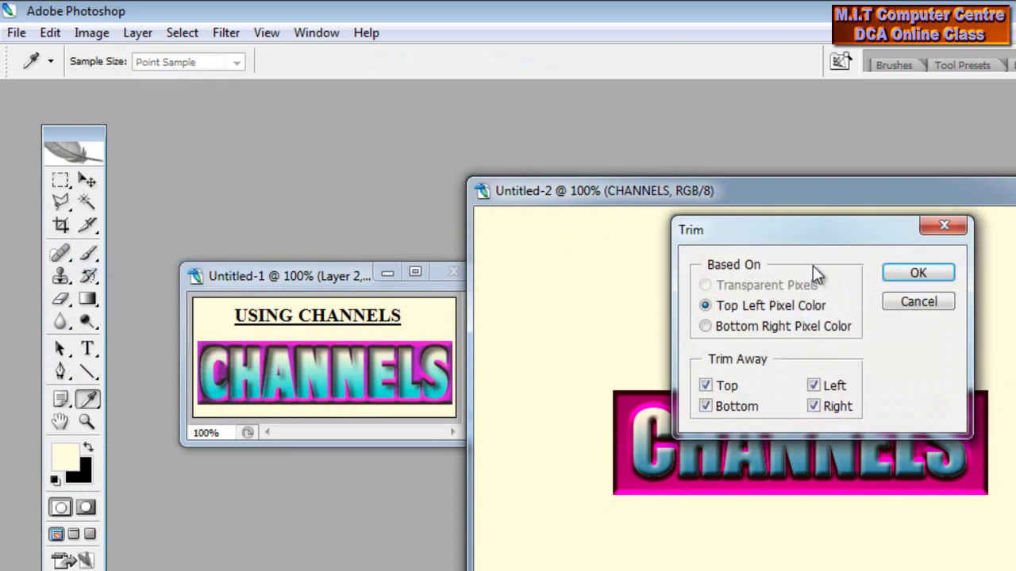
left_click(905, 276)
key("m")
left_click_drag(678, 198, 713, 292)
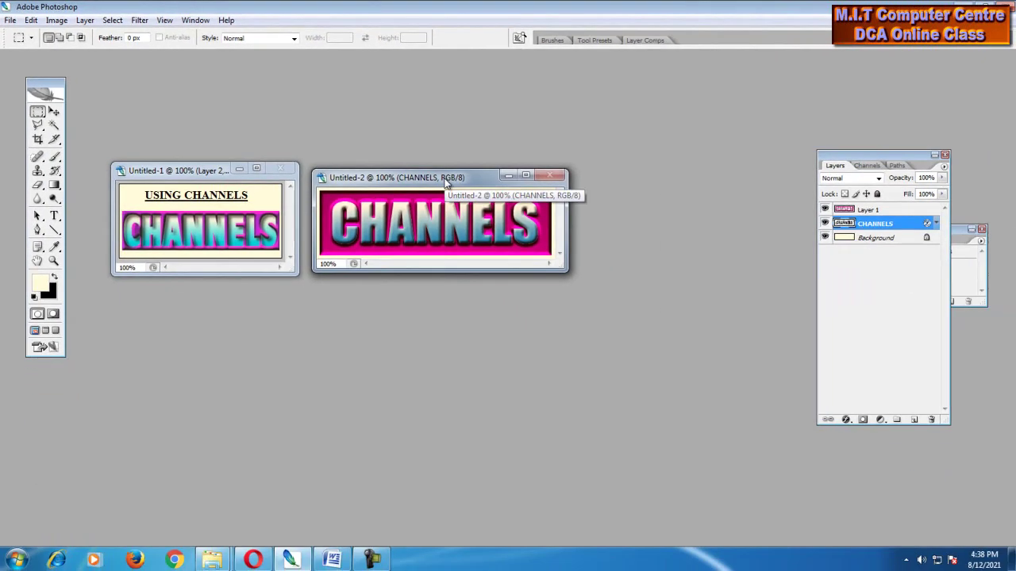
mouse_move(446, 182)
left_mouse_down()
mouse_move(450, 191)
mouse_move(430, 182)
mouse_move(439, 185)
left_mouse_up()
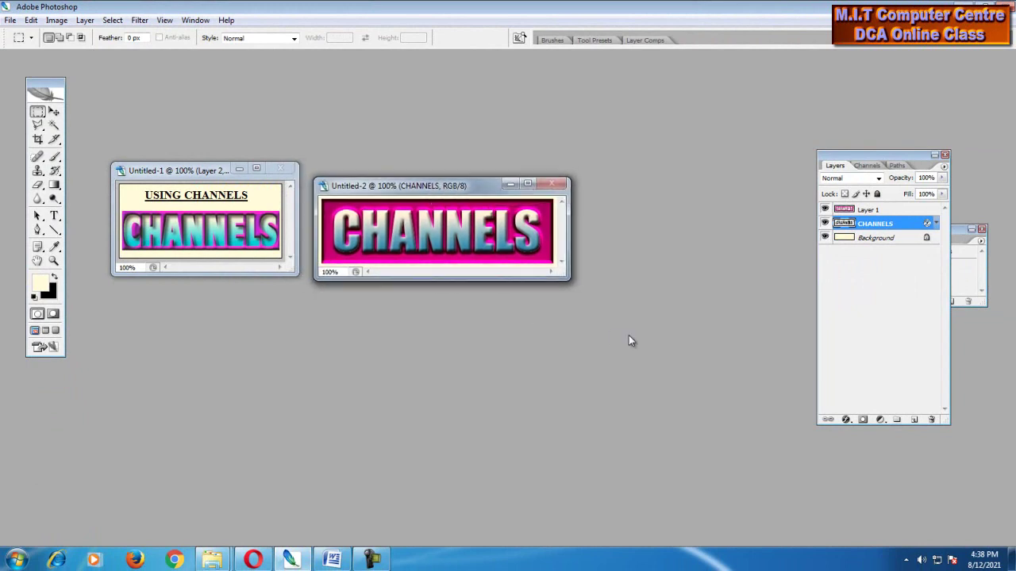